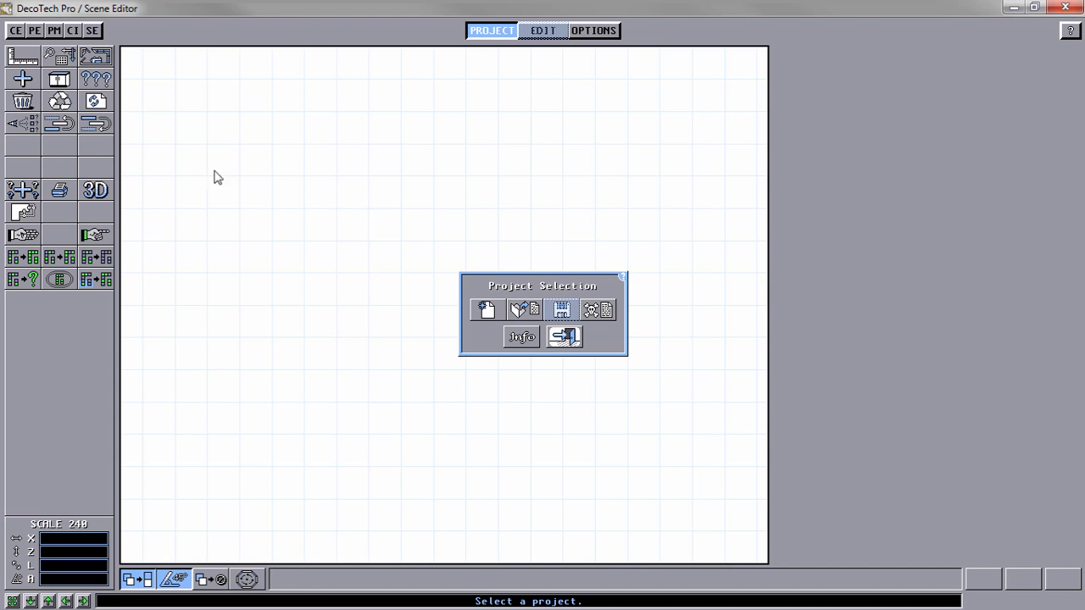
# Step: Load the scene TUT_CrownMoldings-01 and render its 3D perspective to inspect the kitchen
pyautogui.click(526, 310)
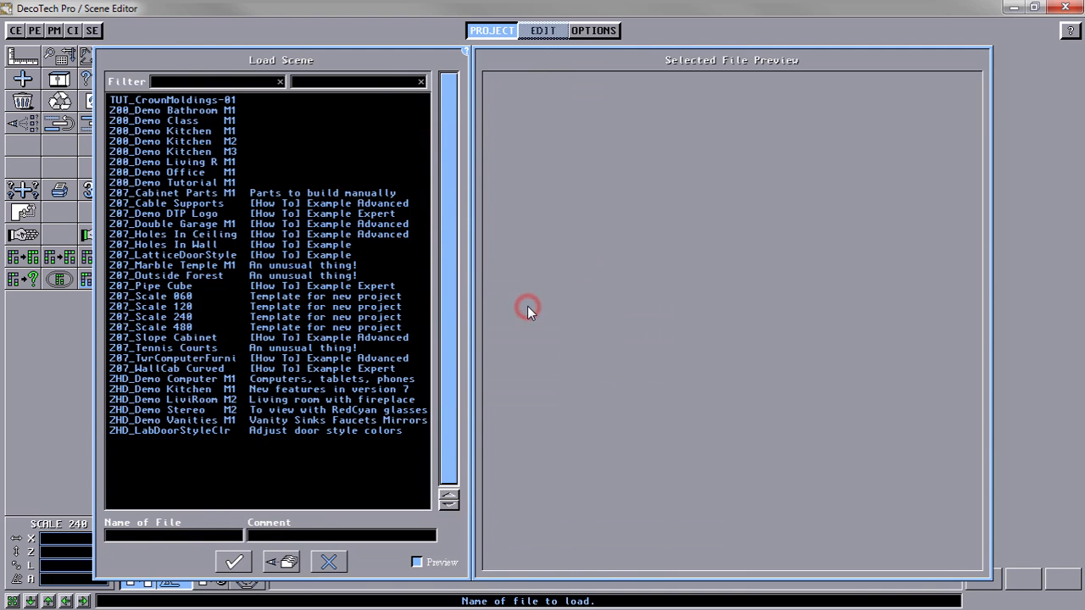
pyautogui.click(210, 101)
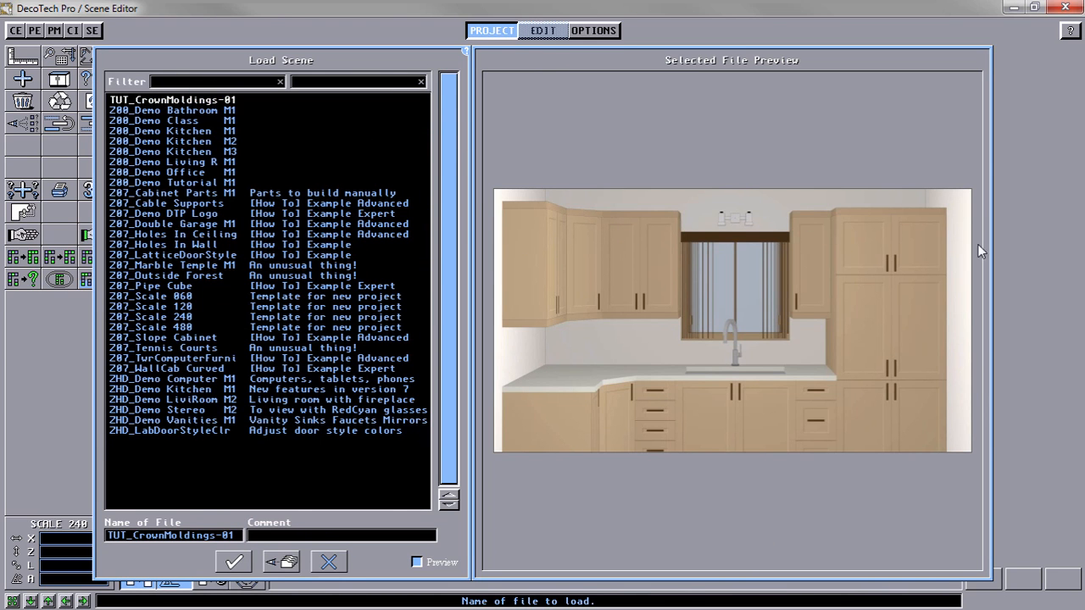
pyautogui.click(234, 563)
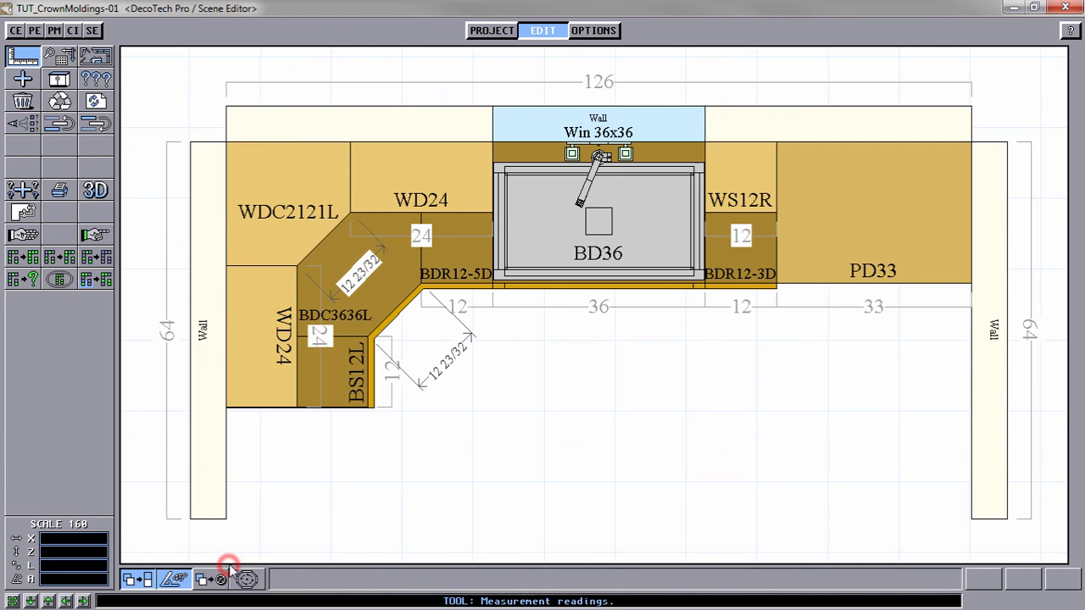
pyautogui.click(95, 191)
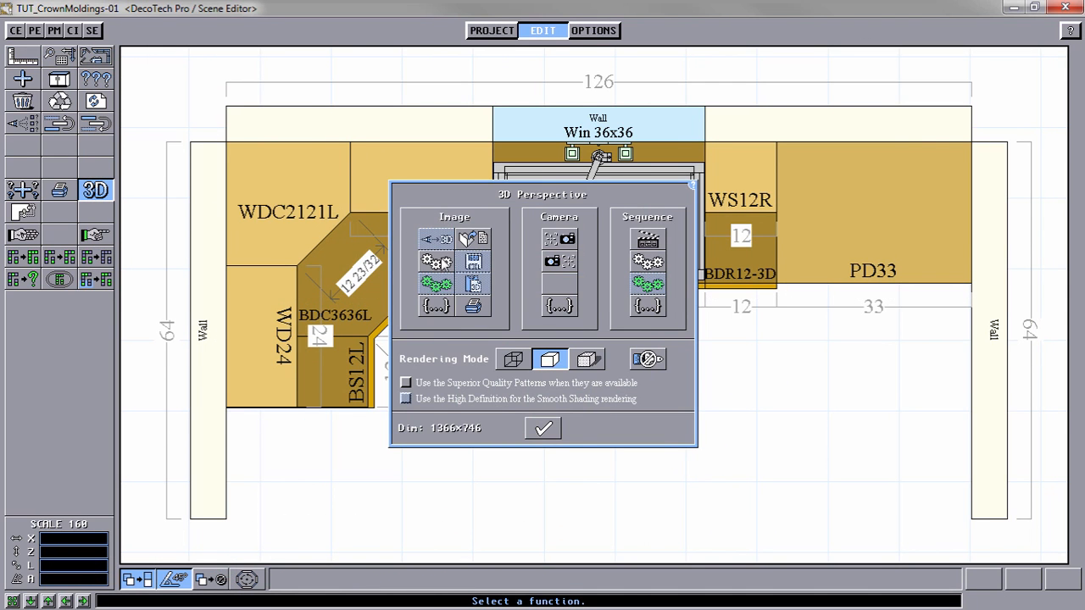
pyautogui.click(437, 262)
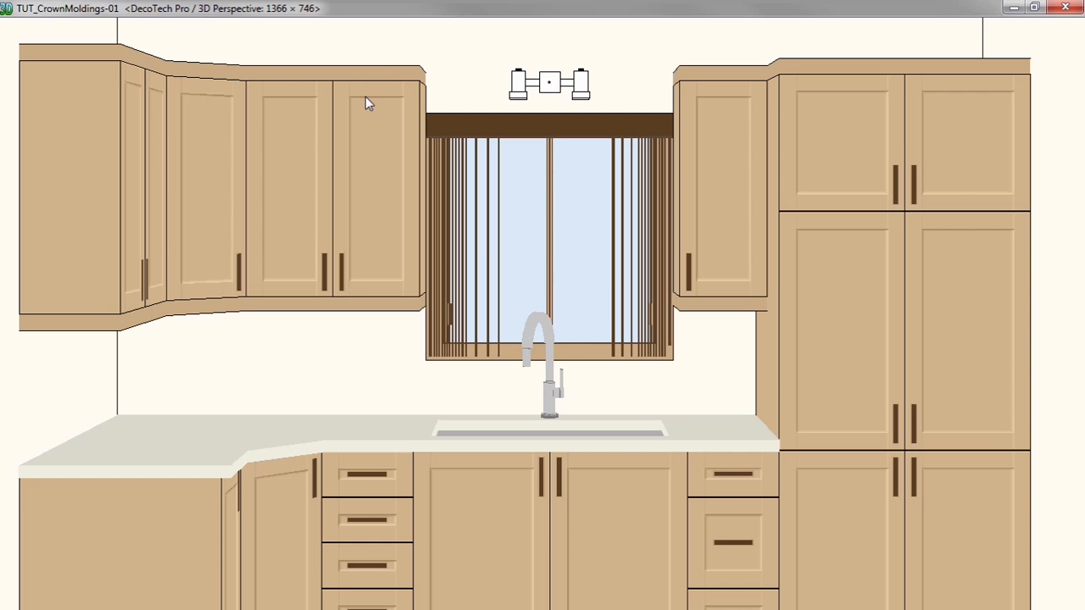
pyautogui.click(450, 85)
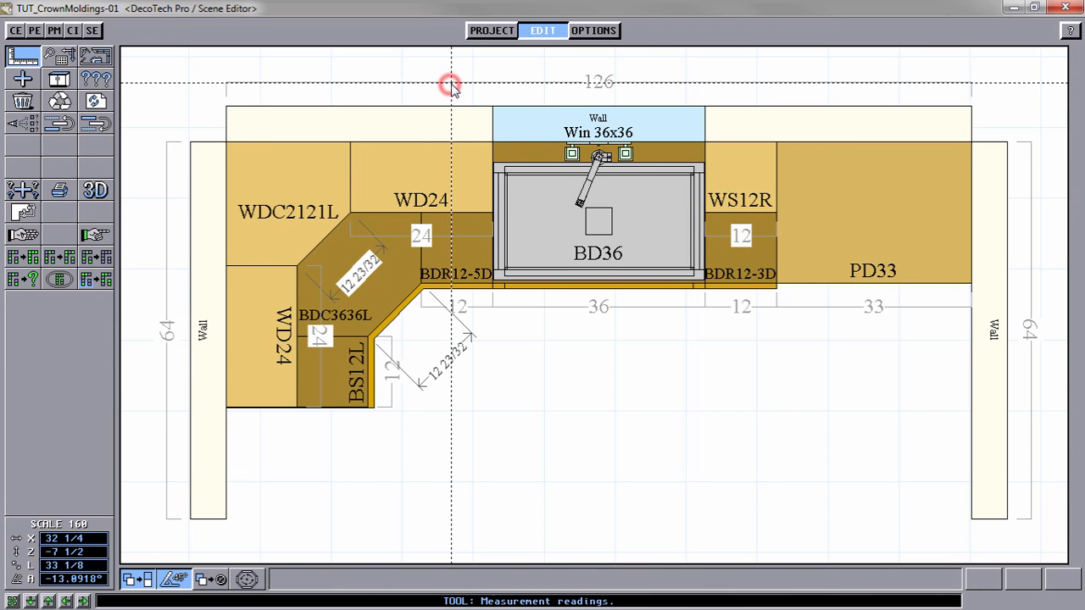
# Step: Turn off the top light valence display in the scene specifications and render the 3D perspective again
pyautogui.click(98, 58)
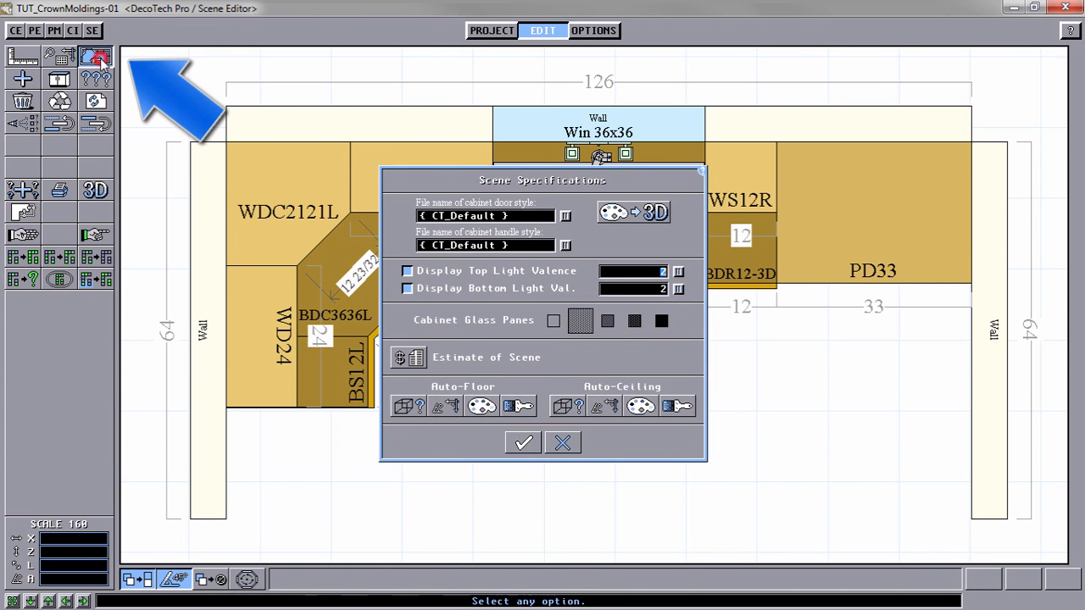
pyautogui.click(408, 271)
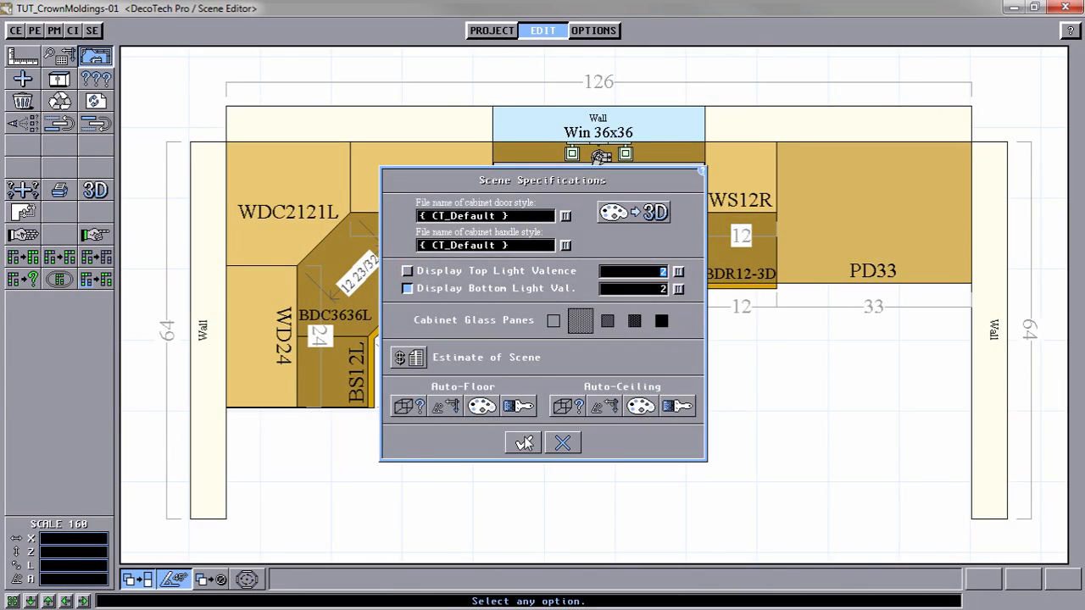
pyautogui.click(524, 439)
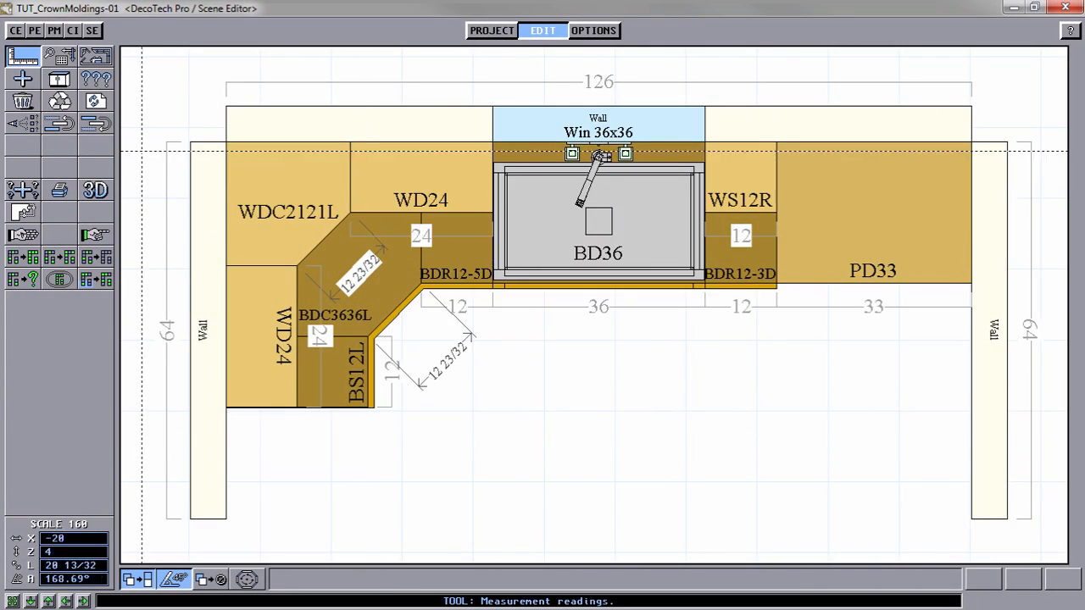
pyautogui.click(95, 190)
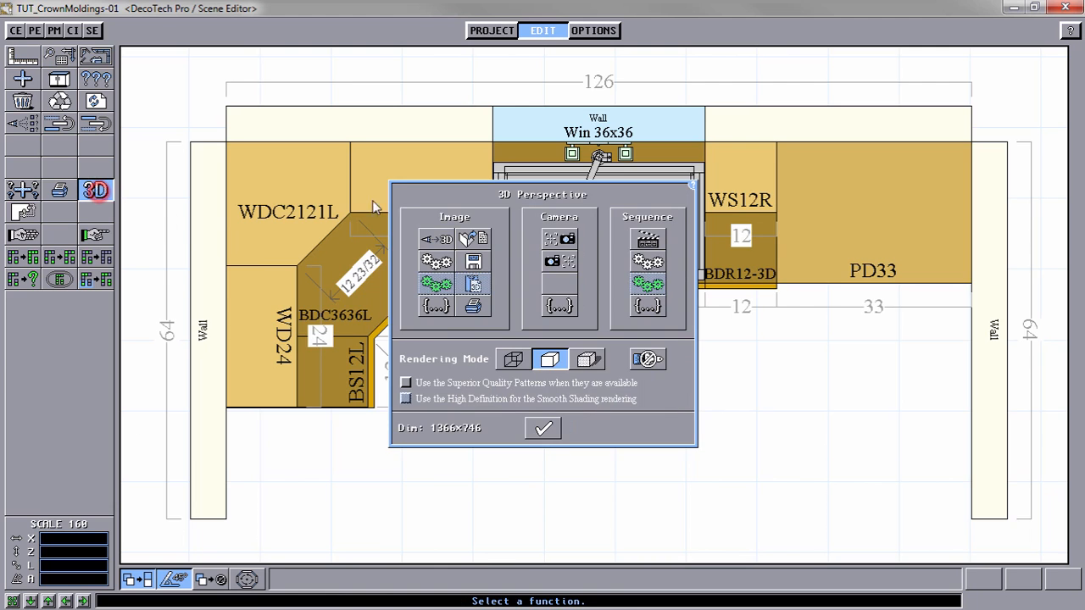
pyautogui.click(437, 282)
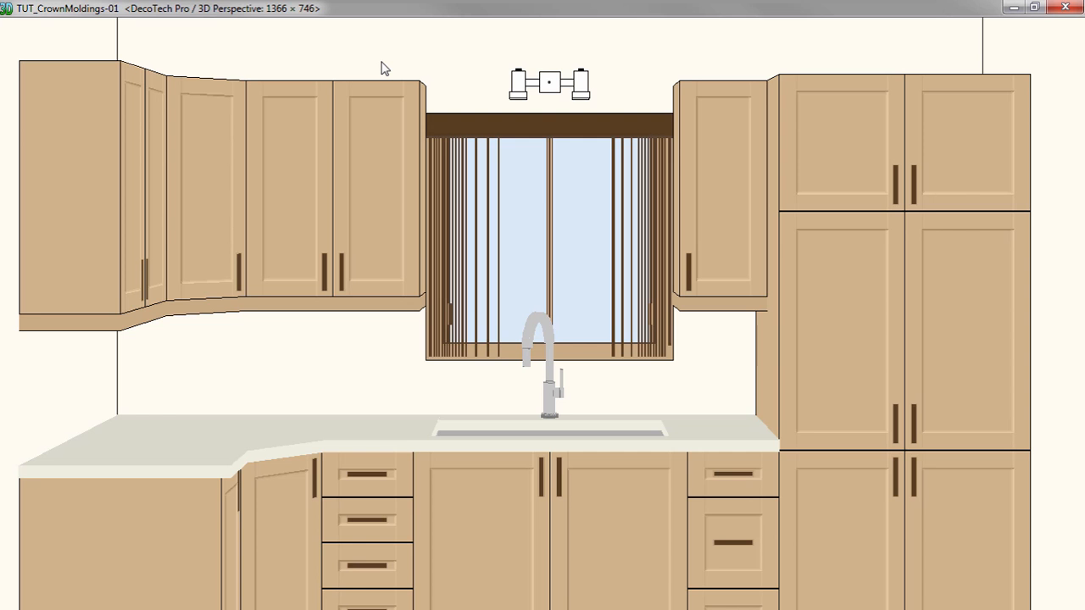
pyautogui.click(382, 68)
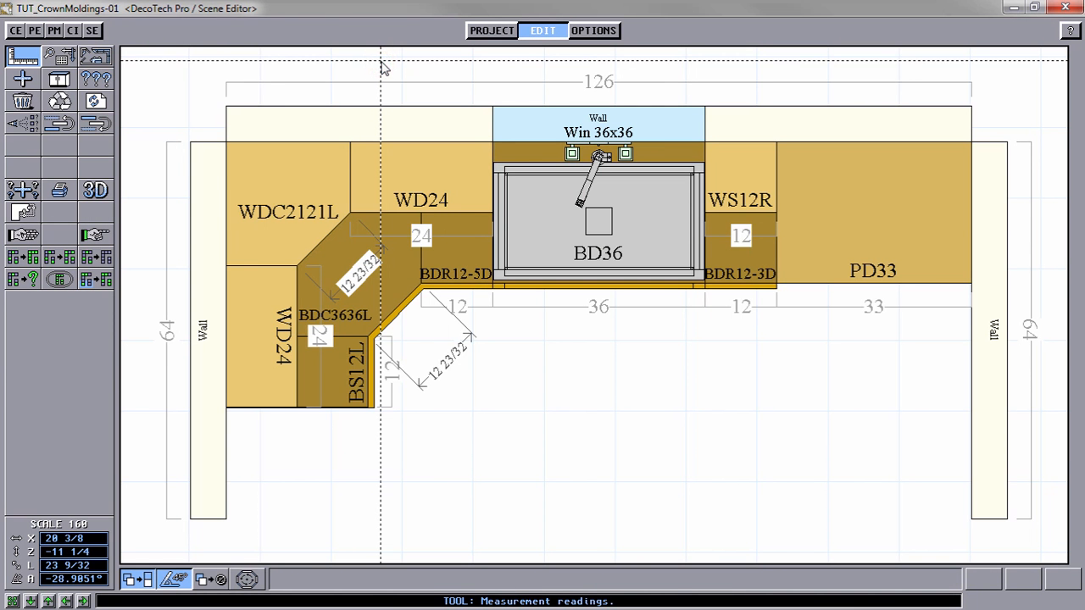
# Step: Add a ceiling object from Z07_MoldingShape M02 and place its first two corners along the wall behind the lower WD24 and WDC2121L cabinets
pyautogui.click(22, 80)
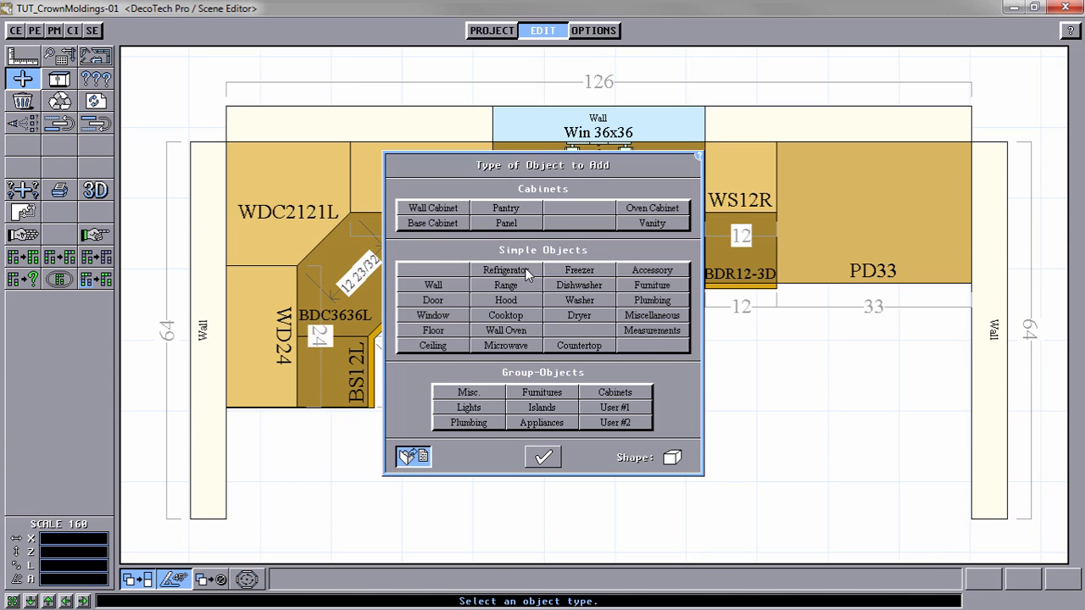
pyautogui.click(433, 346)
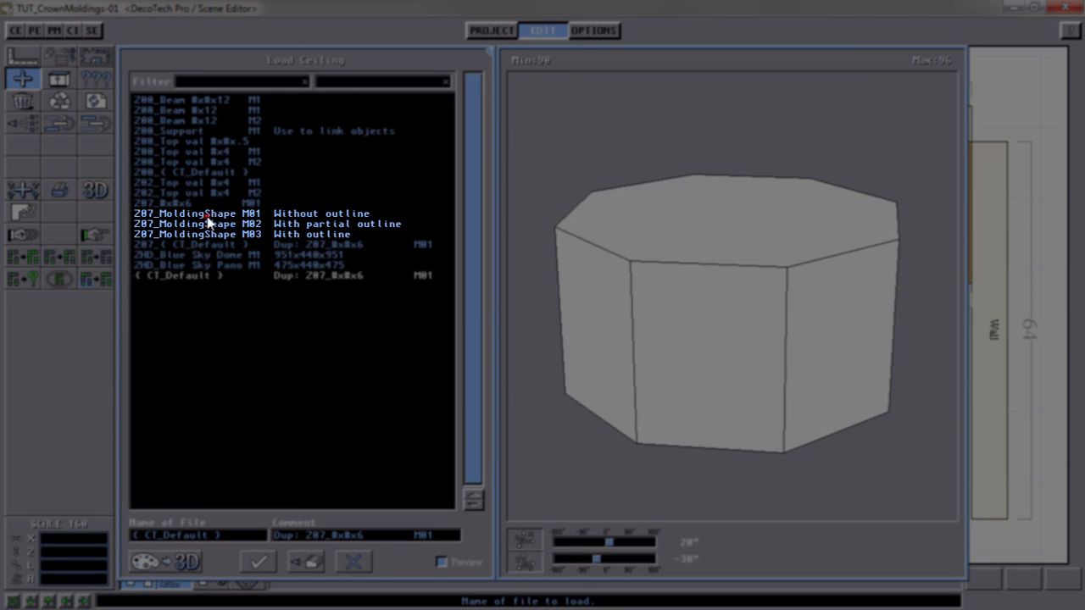
pyautogui.click(208, 226)
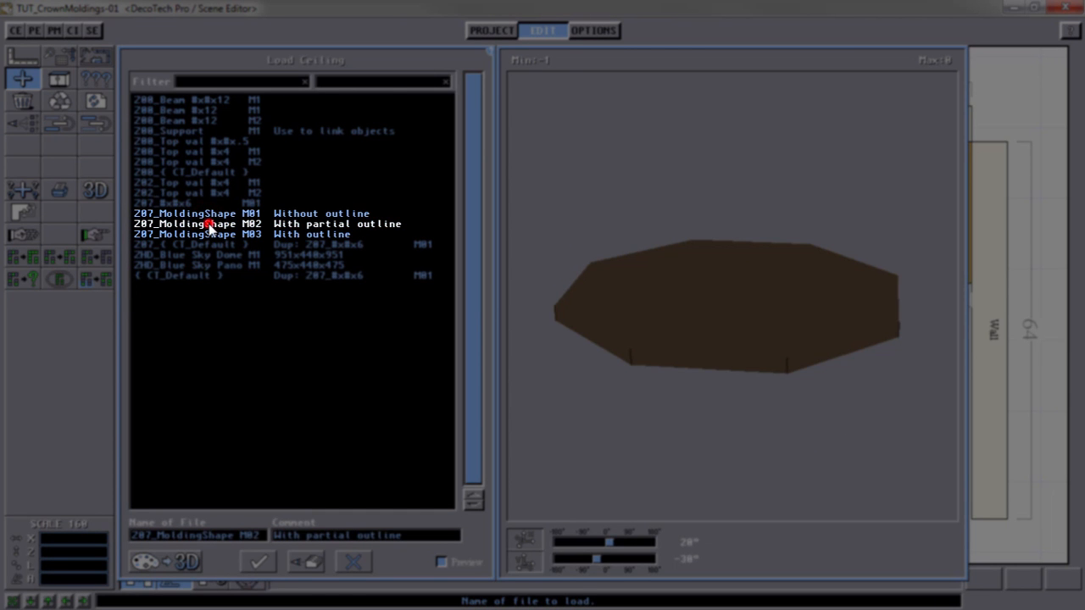
pyautogui.click(215, 236)
pyautogui.click(290, 226)
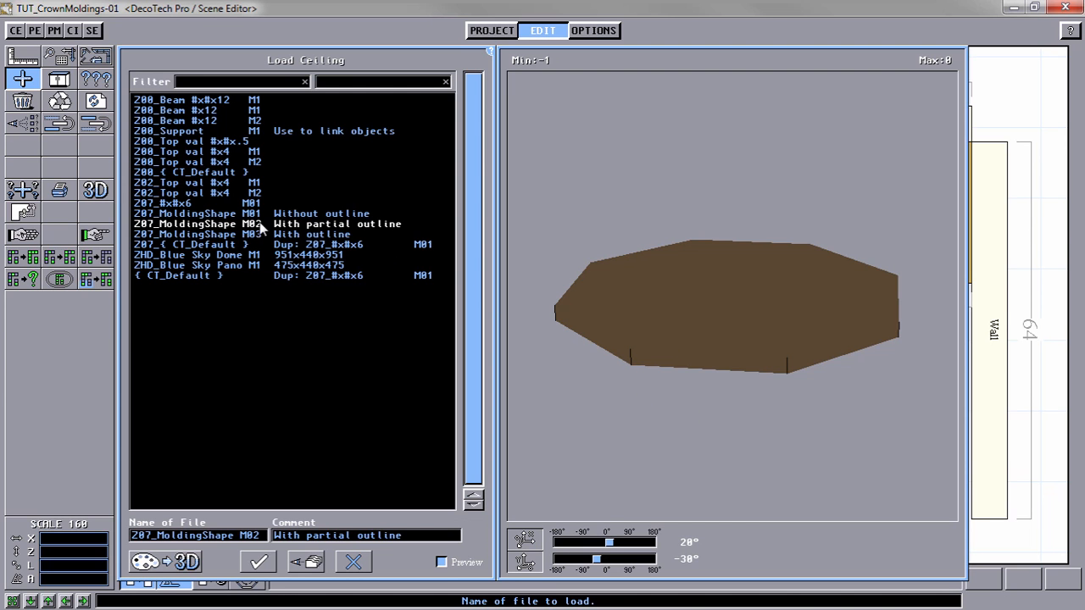
pyautogui.click(259, 563)
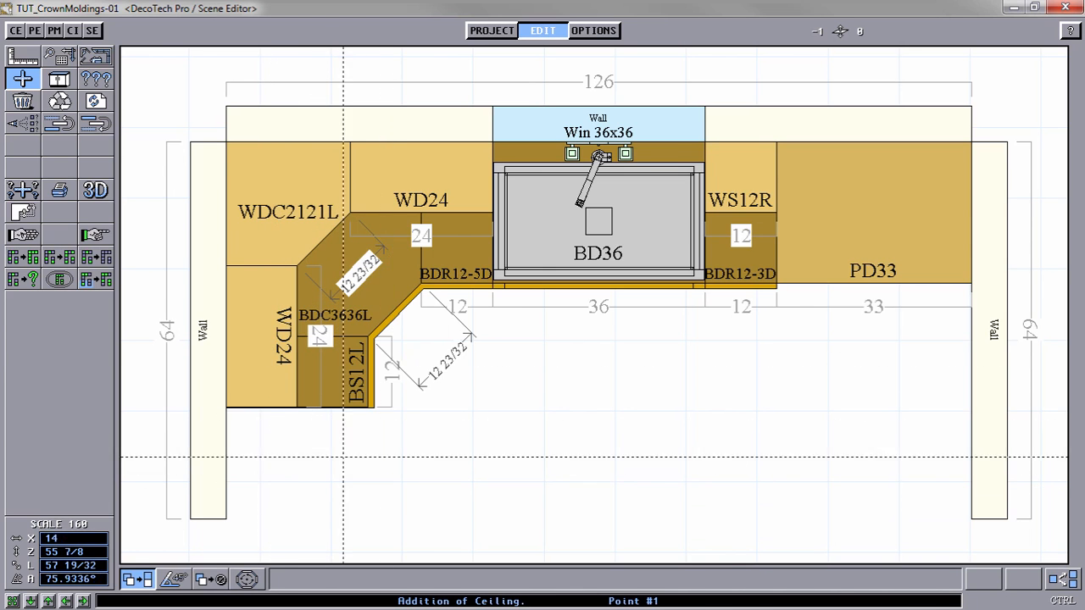
pyautogui.click(234, 402)
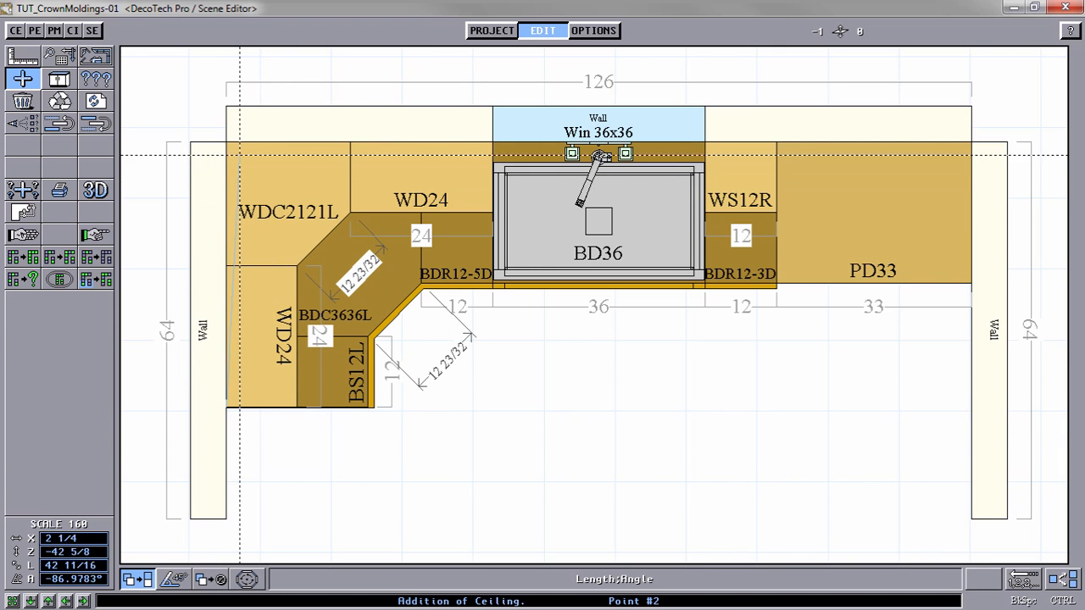
pyautogui.click(229, 144)
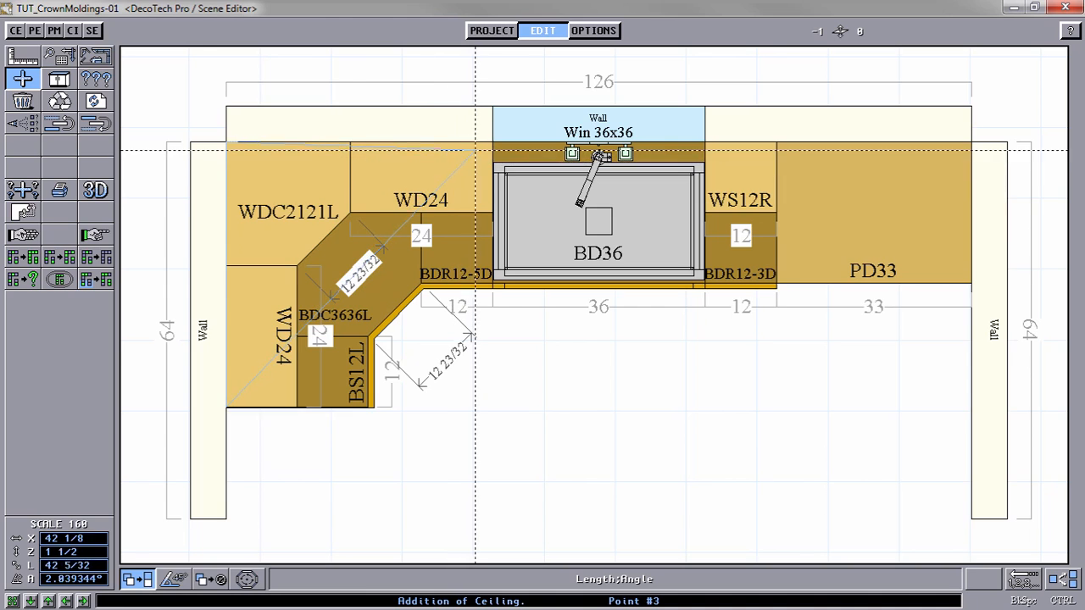
pyautogui.click(483, 145)
pyautogui.click(490, 213)
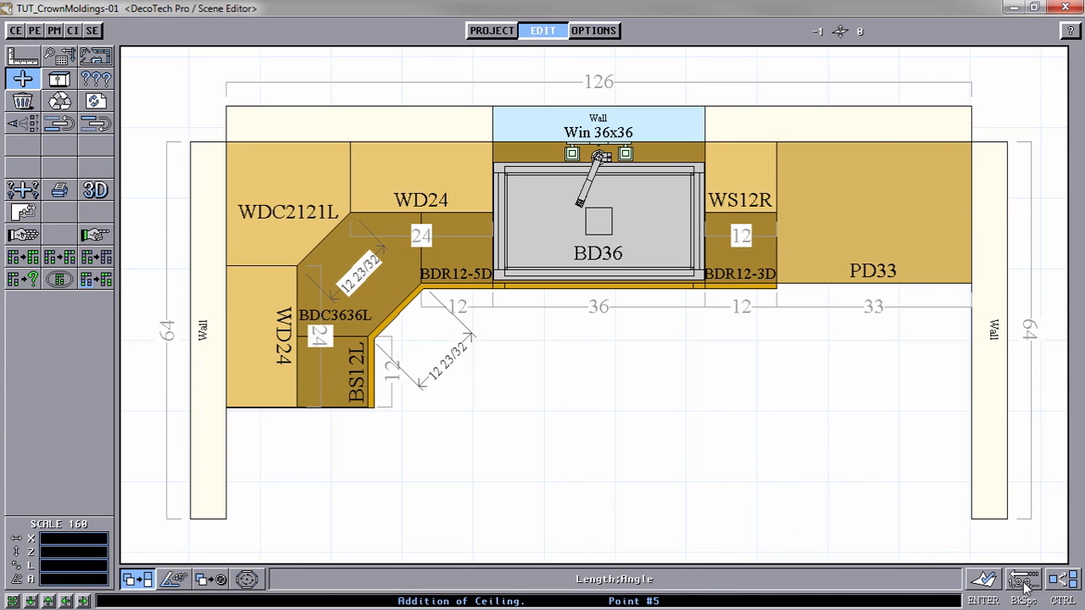
pyautogui.click(1027, 579)
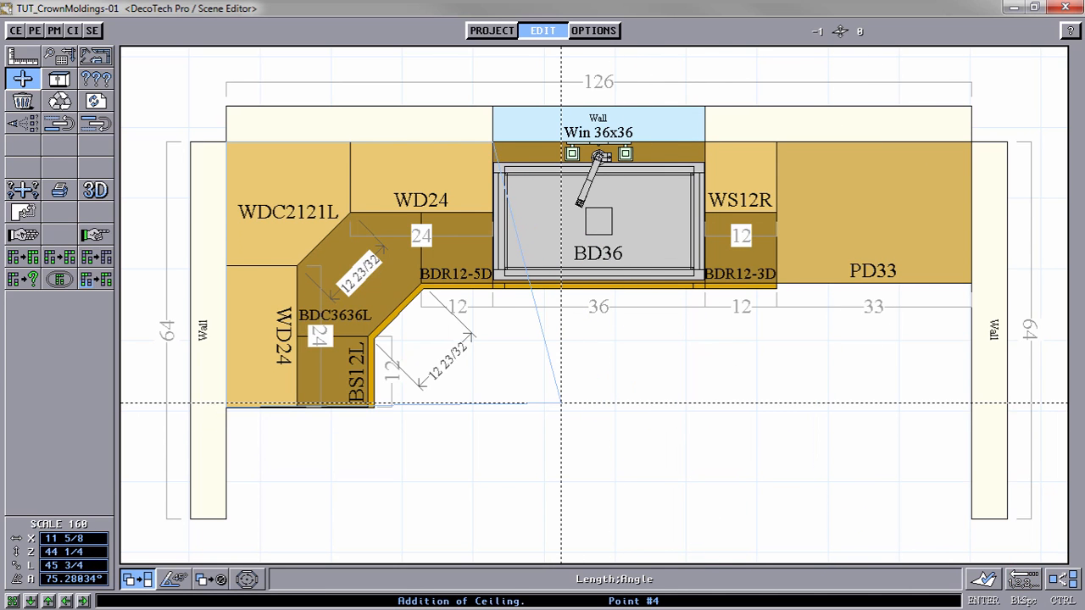
pyautogui.press('Delete')
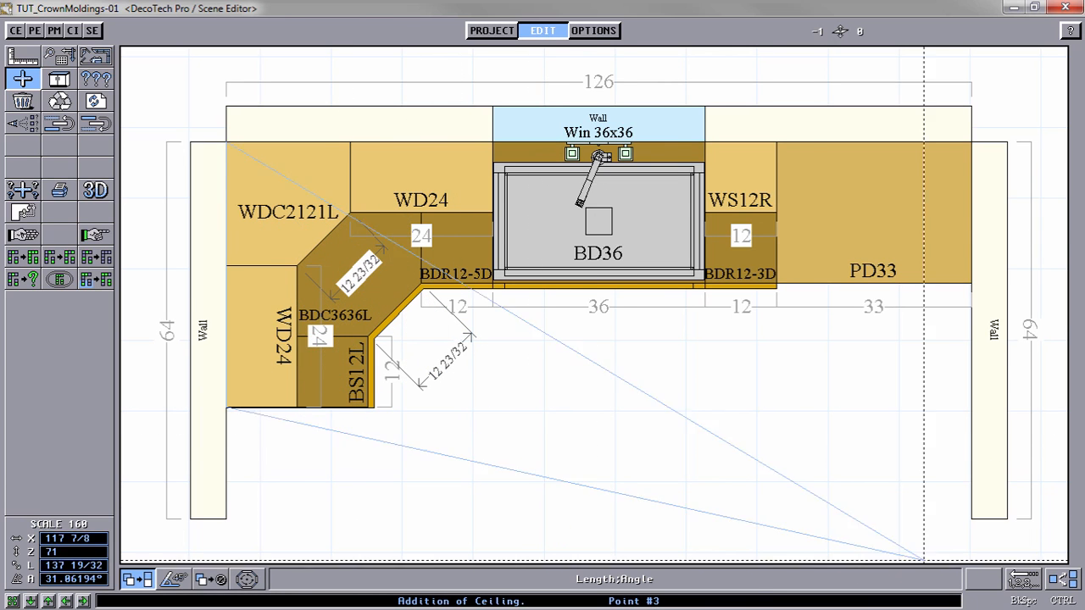
# Step: Trace the remaining molding corners around the WD24, WDC2121L and WD24 wall cabinets, and finish the shape with repeated adding enabled
pyautogui.click(488, 150)
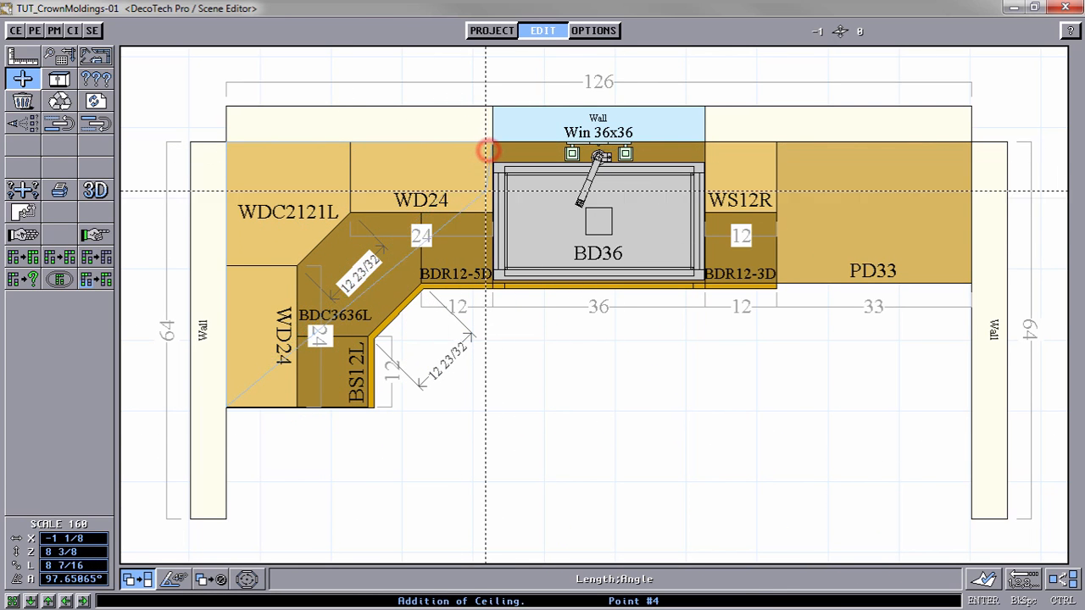
pyautogui.click(488, 204)
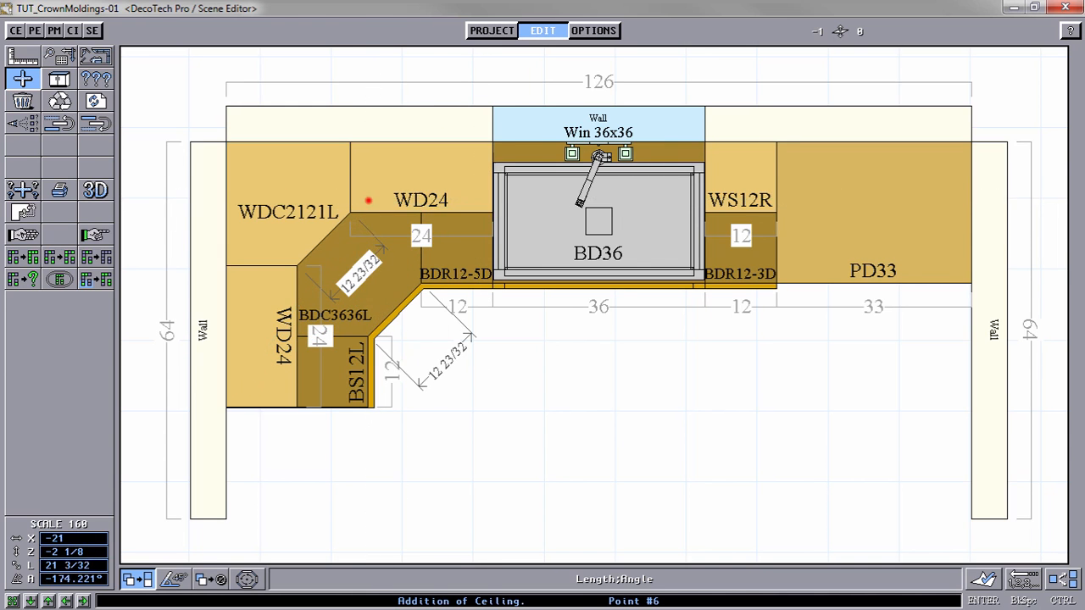
pyautogui.click(365, 200)
pyautogui.click(286, 273)
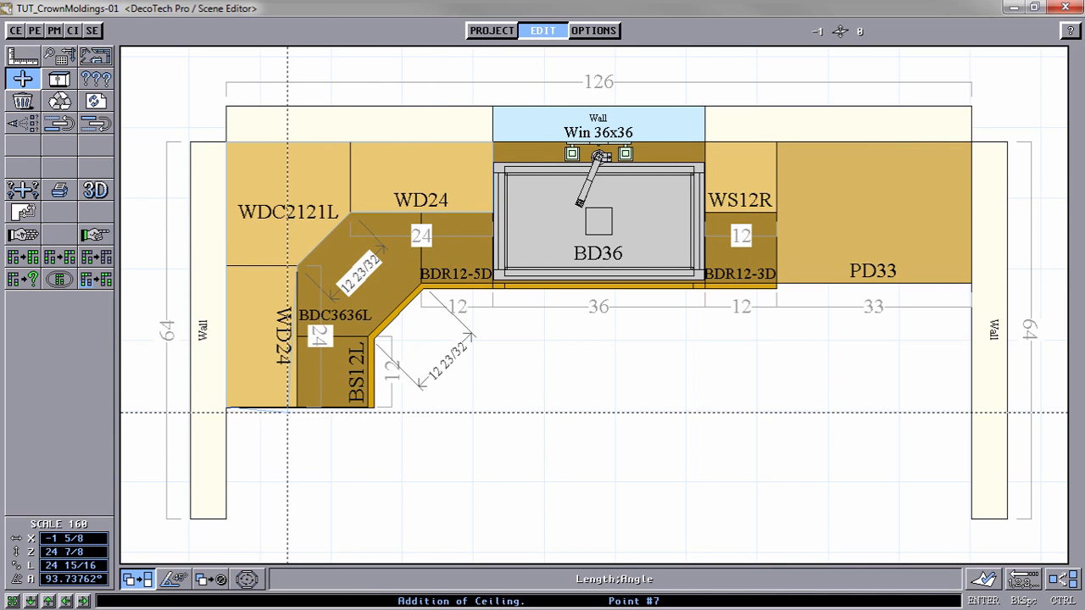
pyautogui.click(289, 404)
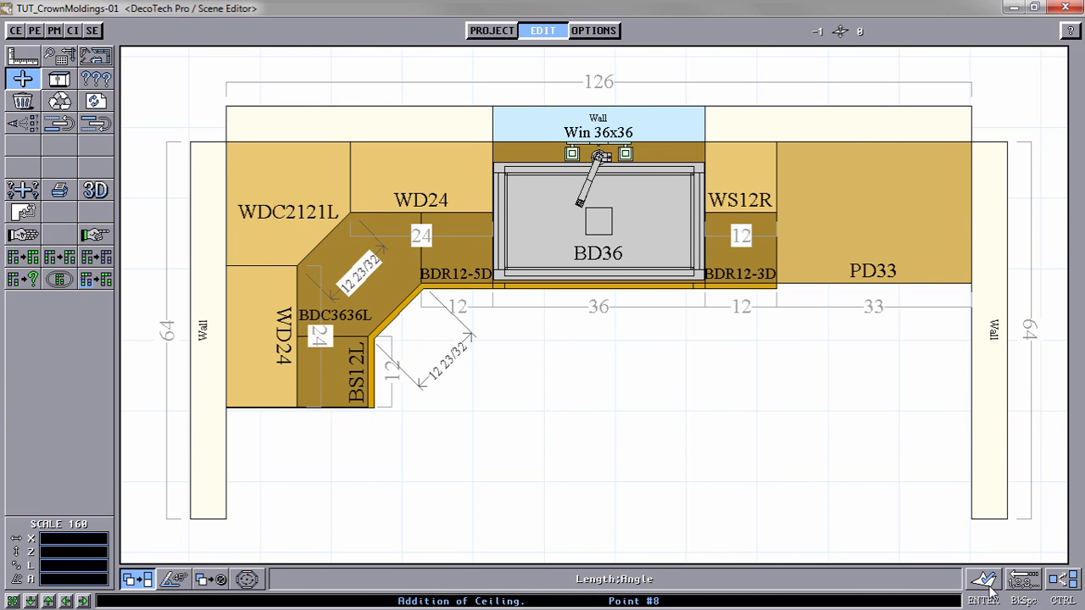
pyautogui.click(1067, 583)
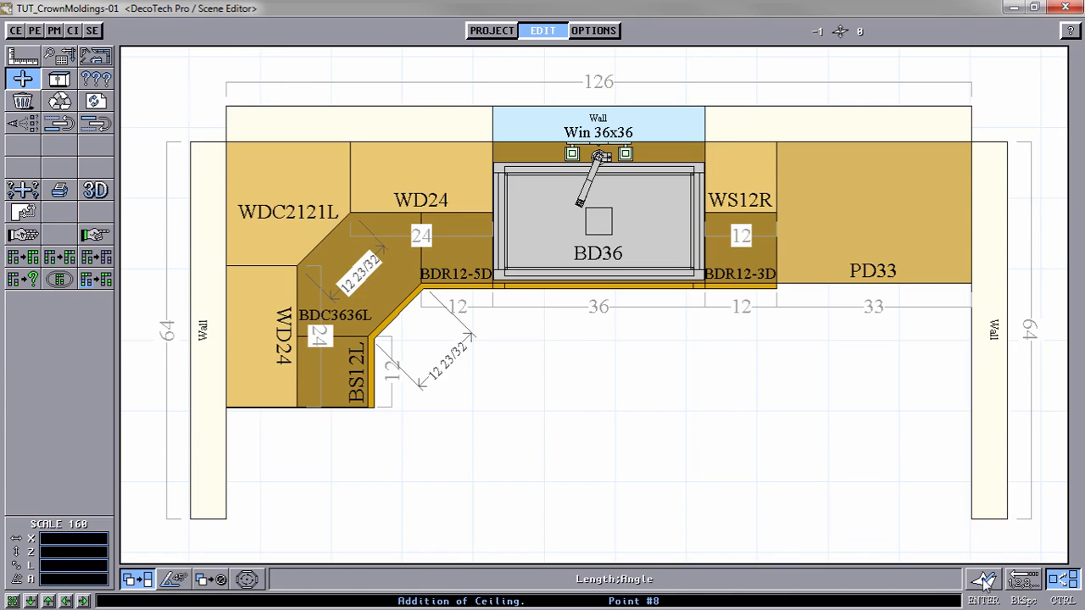
pyautogui.click(983, 581)
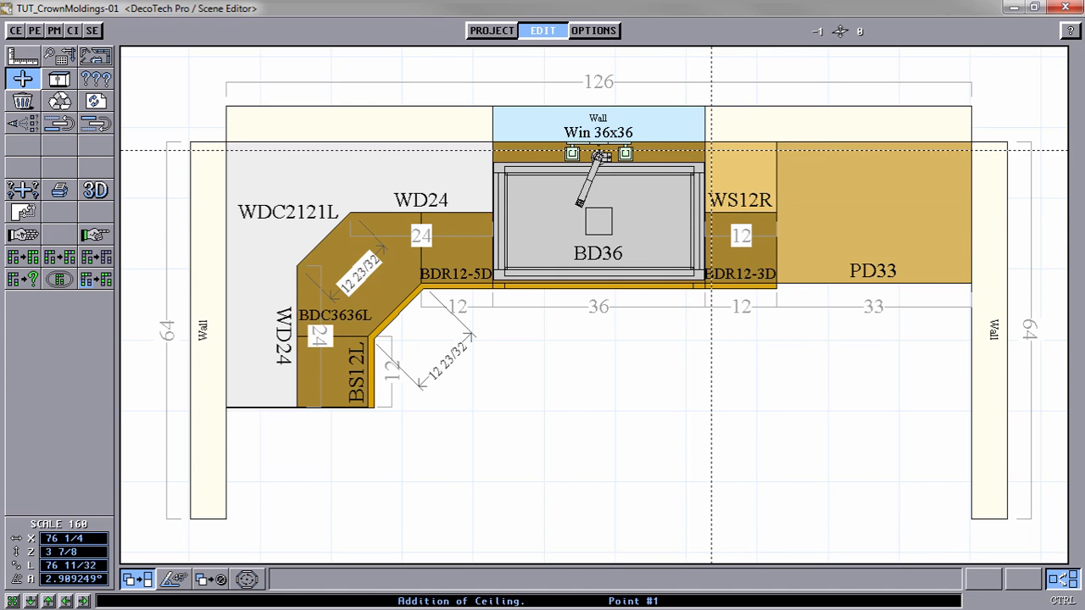
# Step: Draw a second molding shape around the outline of the WS12R wall cabinet and the PD33 pantry
pyautogui.click(707, 148)
pyautogui.click(960, 147)
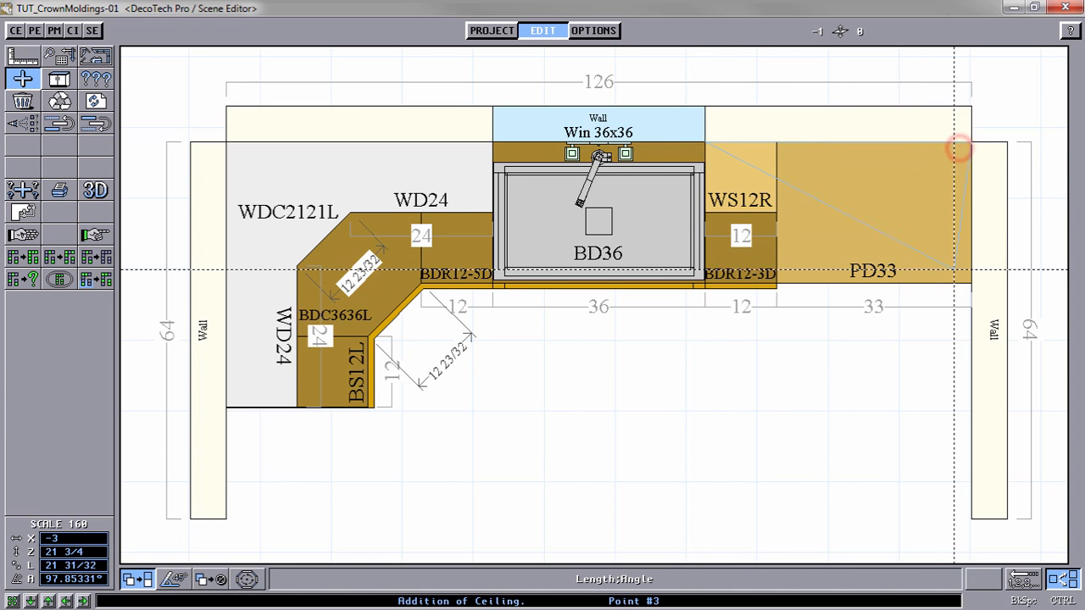
pyautogui.click(961, 273)
pyautogui.click(790, 273)
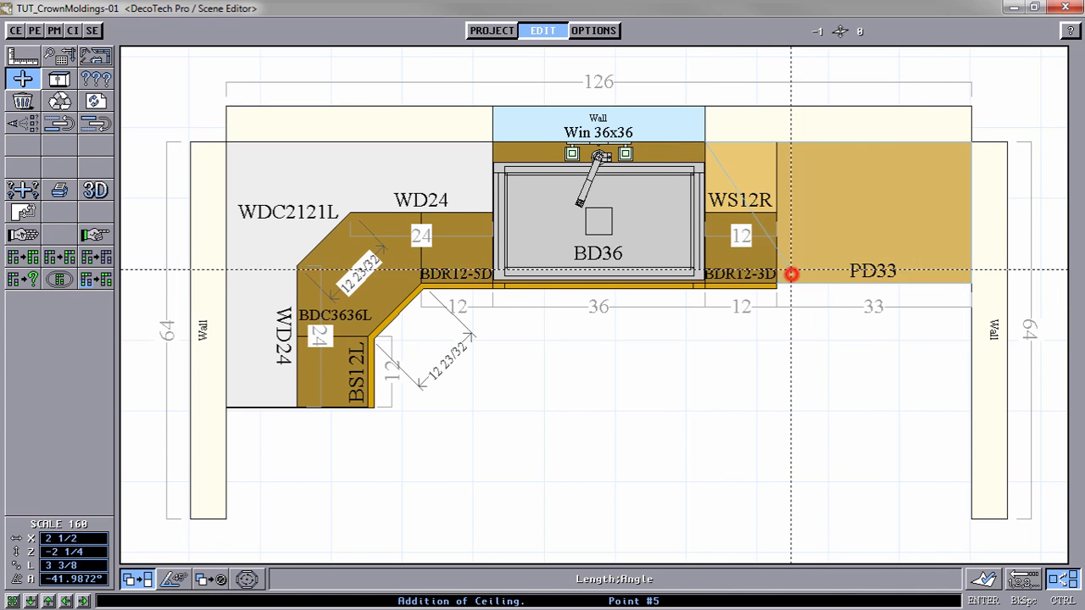
pyautogui.click(769, 204)
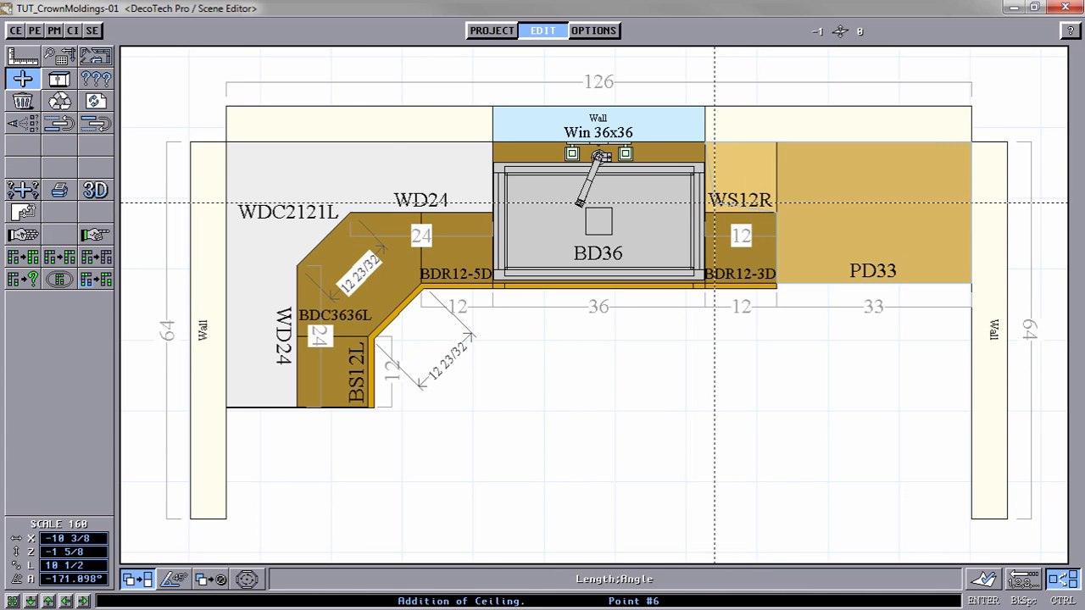
pyautogui.click(707, 202)
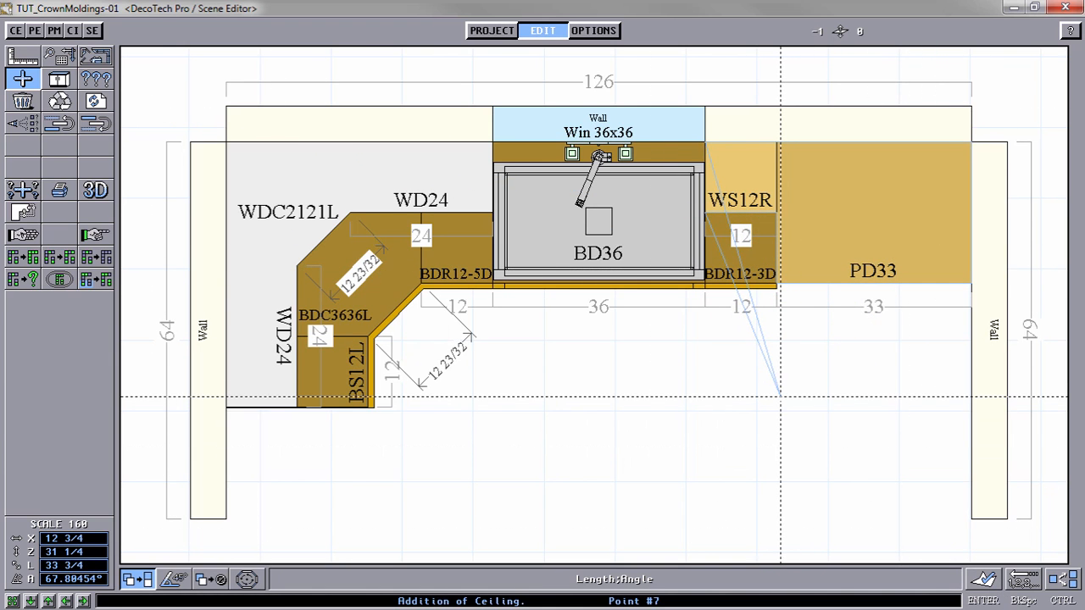
pyautogui.press('Return')
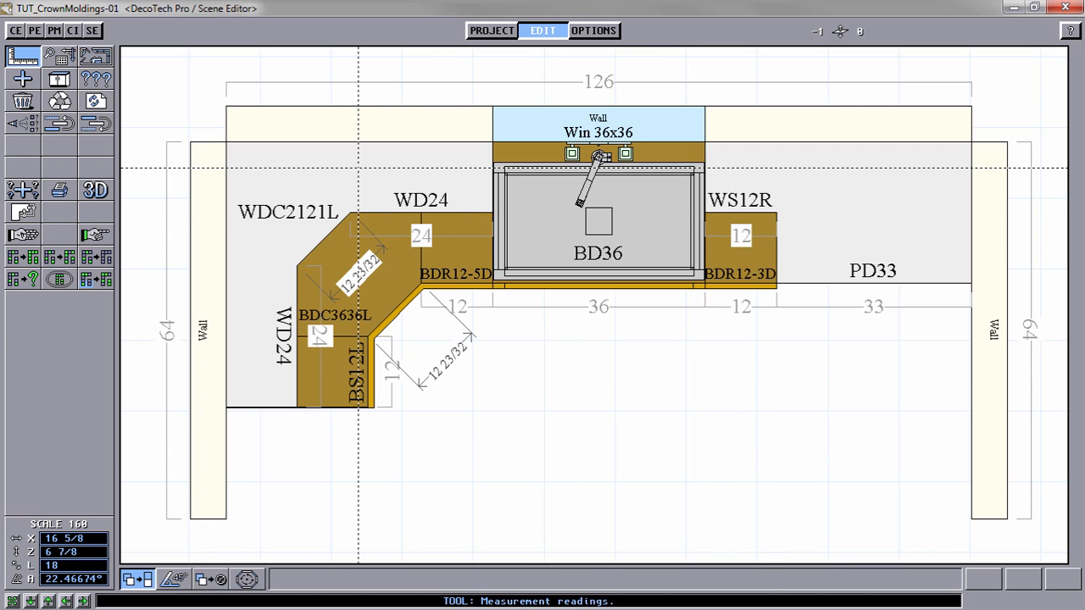
# Step: Remove countertops from the object types visible on the floor plan so only the molding shapes remain for advancing sides
pyautogui.click(24, 214)
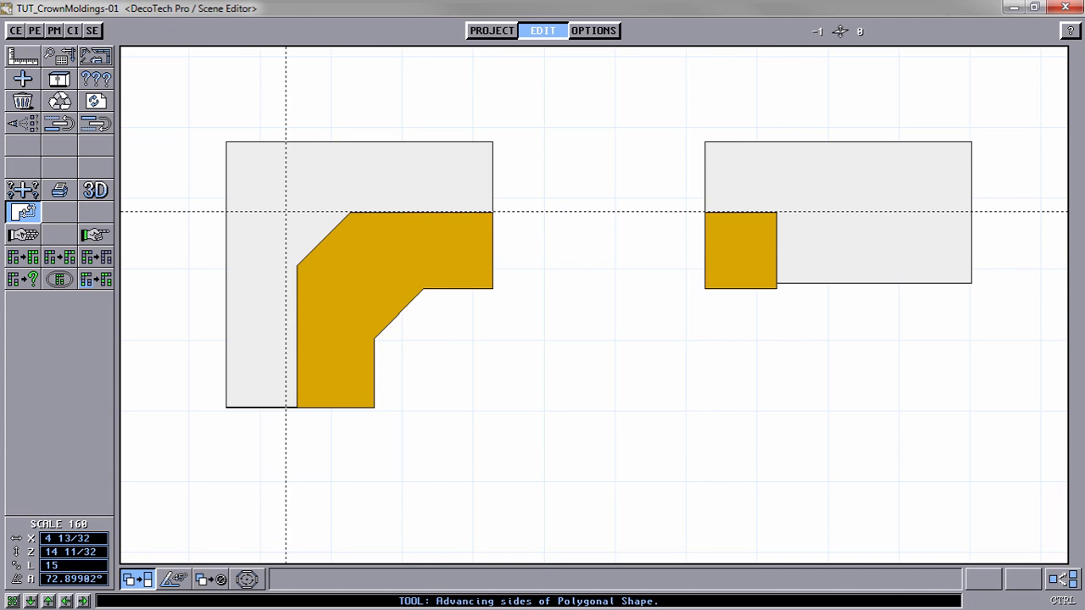
pyautogui.click(20, 125)
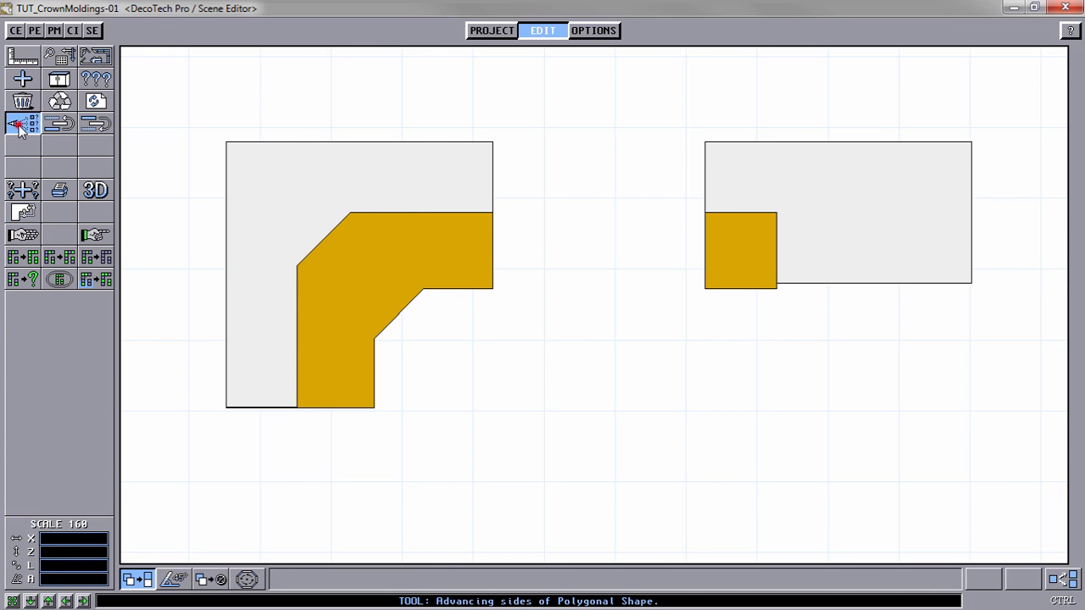
pyautogui.click(583, 321)
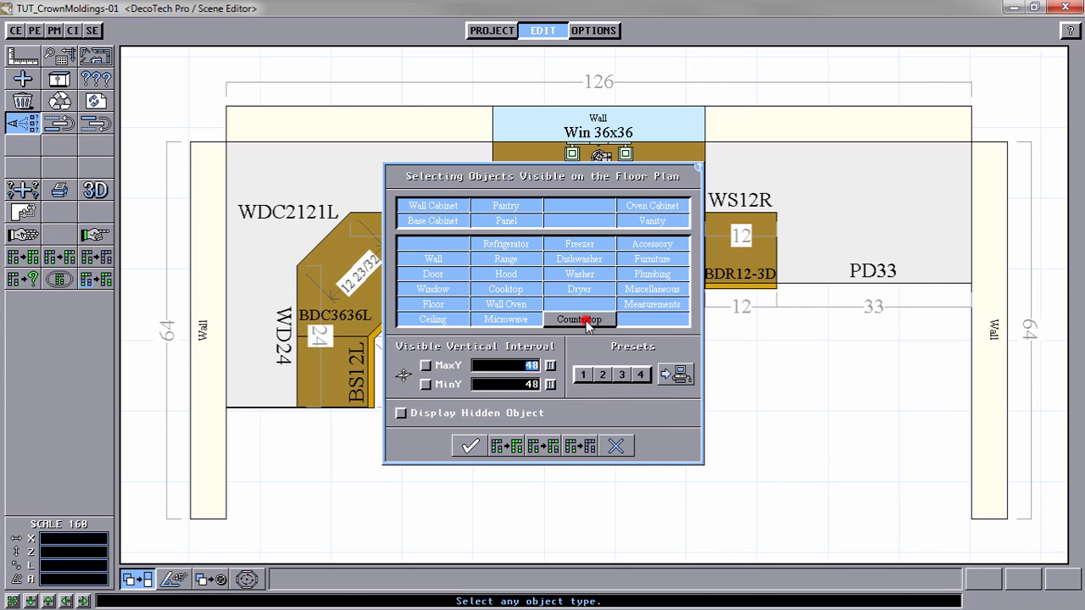
pyautogui.click(470, 447)
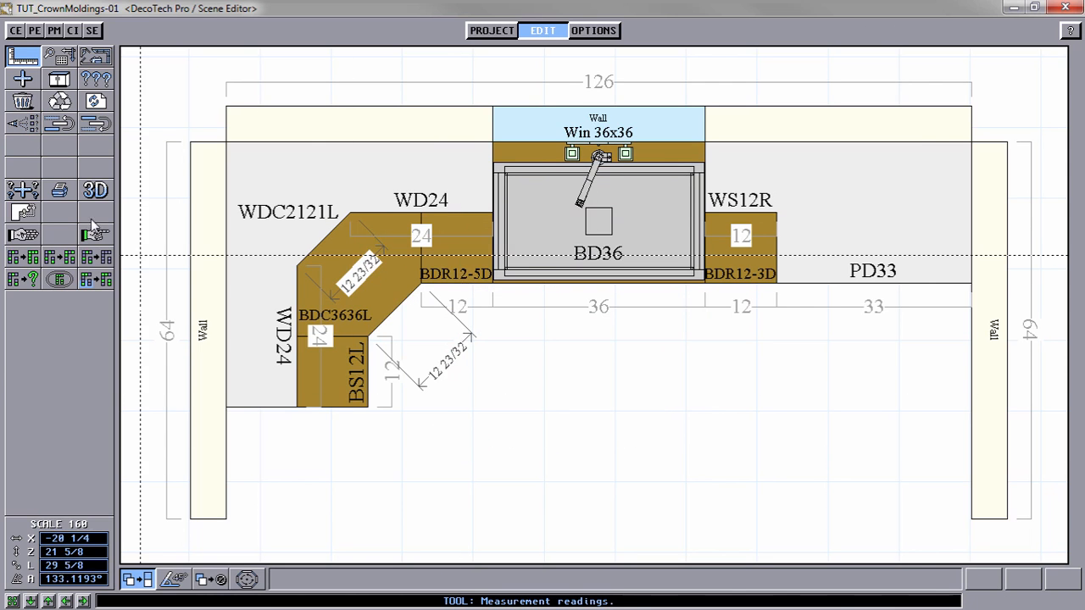
# Step: Choose the sides to advance on the corner molding shape: the window-side end, both WD24 fronts and the WDC2121L diagonal
pyautogui.click(23, 212)
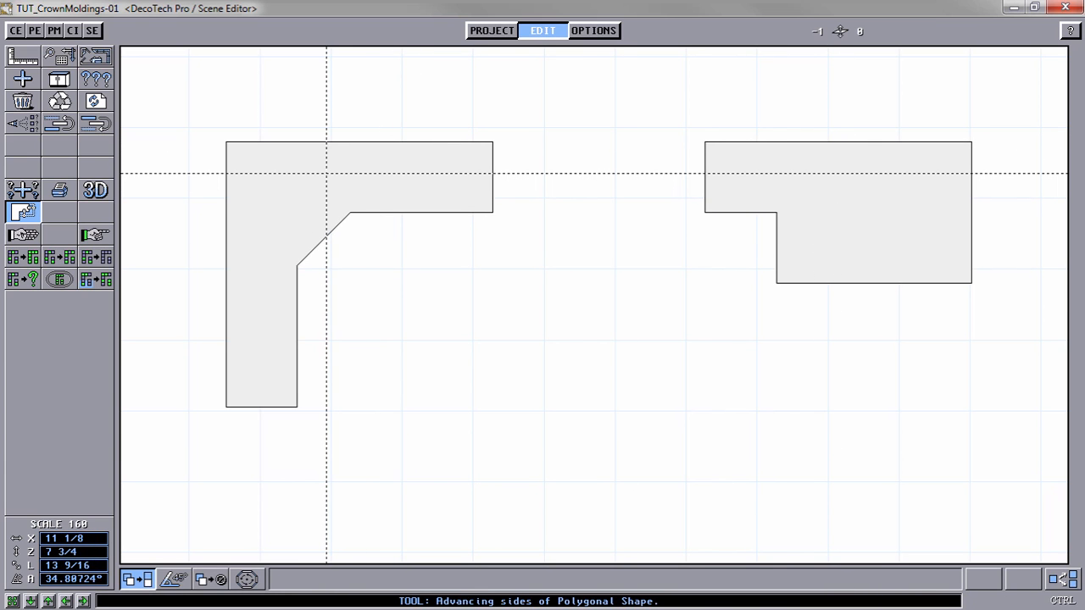
pyautogui.click(327, 175)
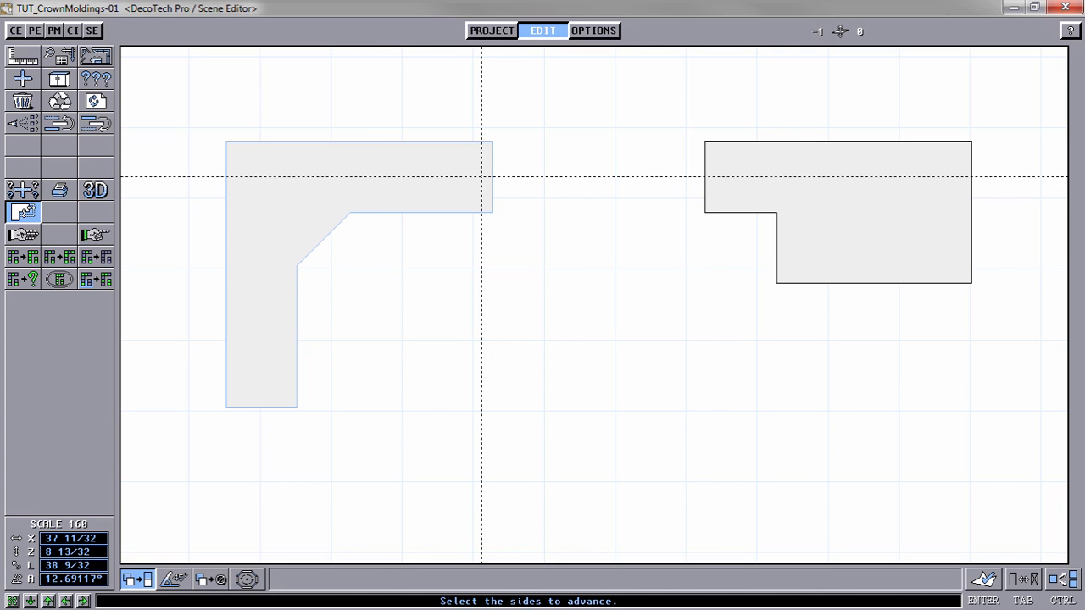
pyautogui.click(482, 178)
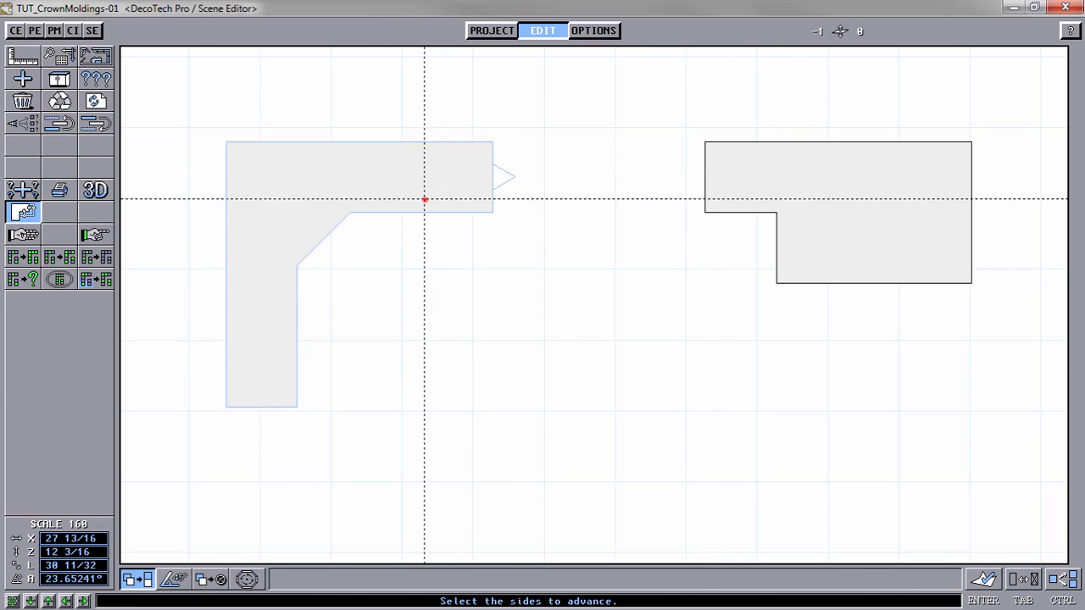
pyautogui.click(424, 200)
pyautogui.click(322, 227)
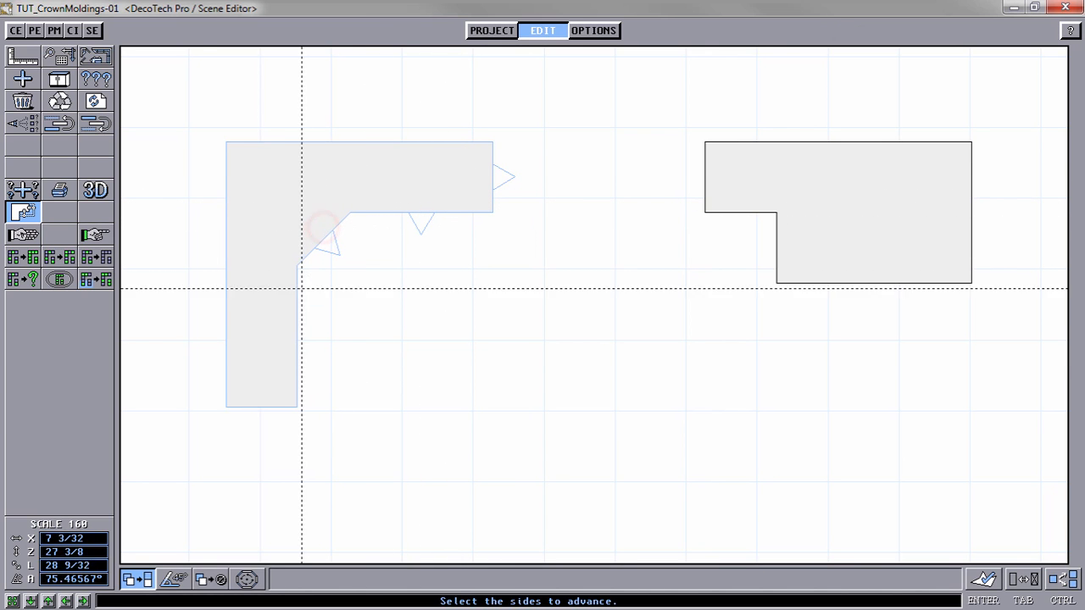
pyautogui.click(286, 315)
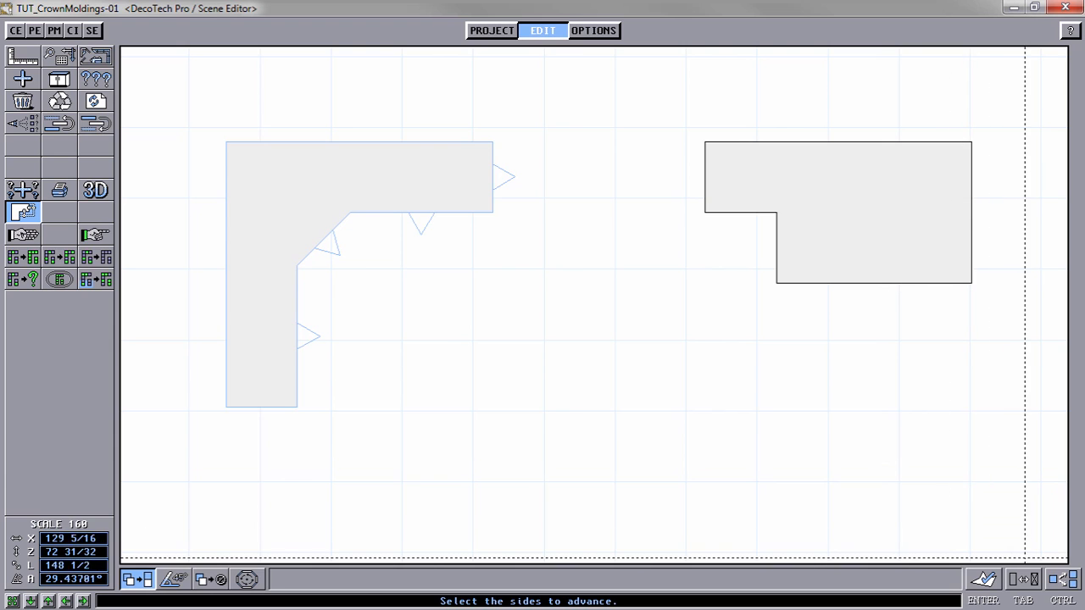
pyautogui.click(975, 585)
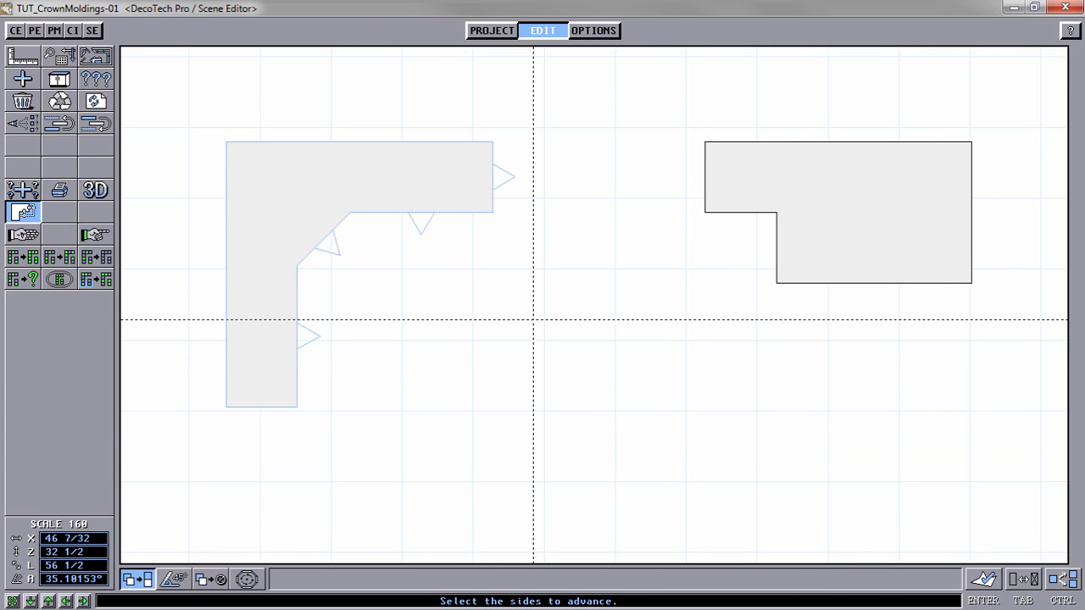
pyautogui.press('Return')
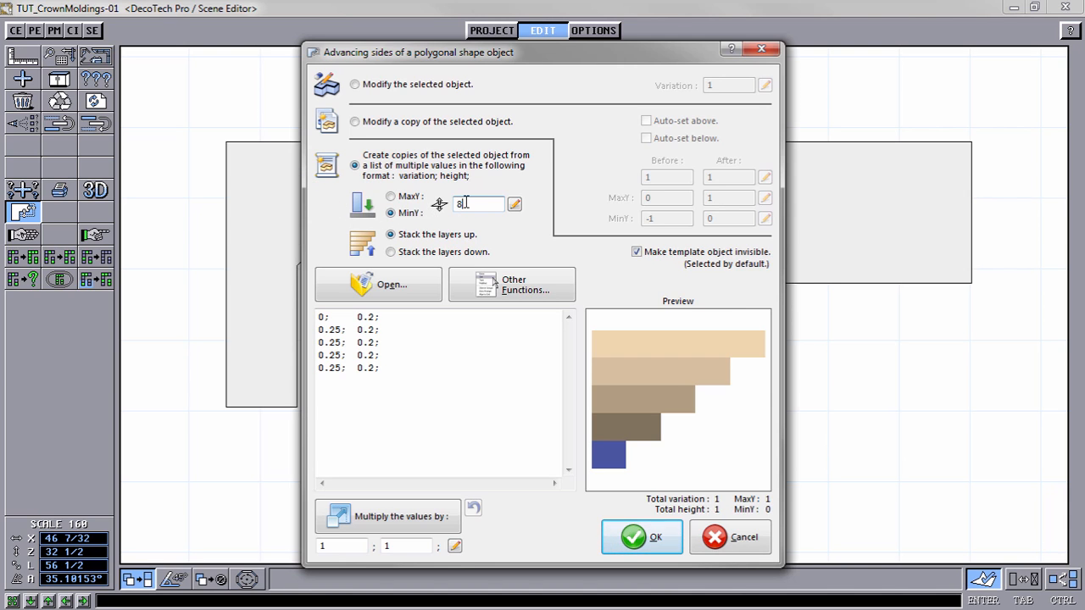
# Step: Set the base height of the copies created from the value list to MinY 84
pyautogui.press('Return')
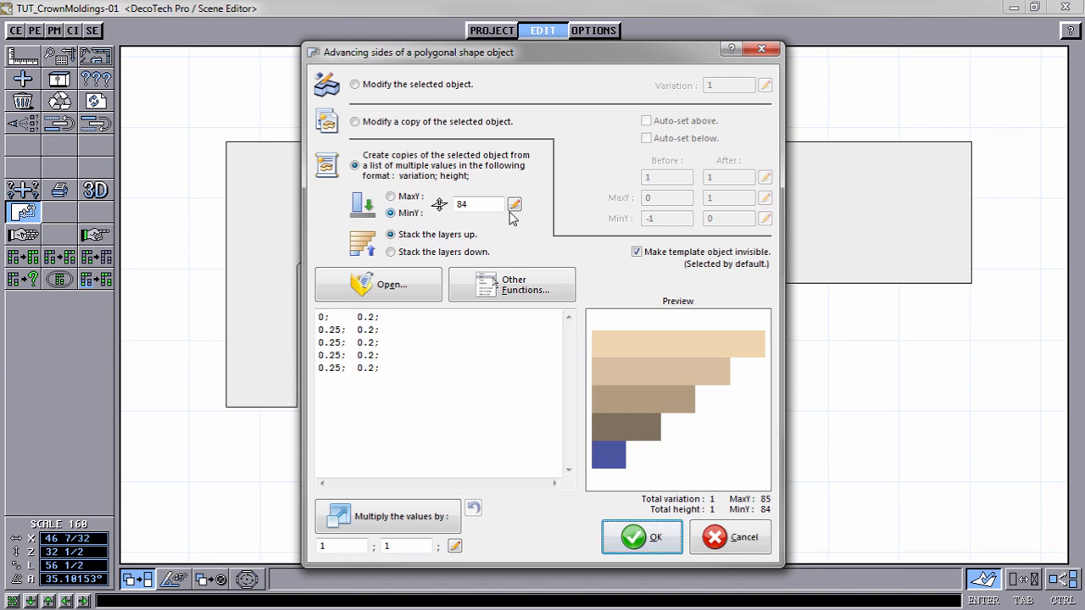
pyautogui.click(391, 197)
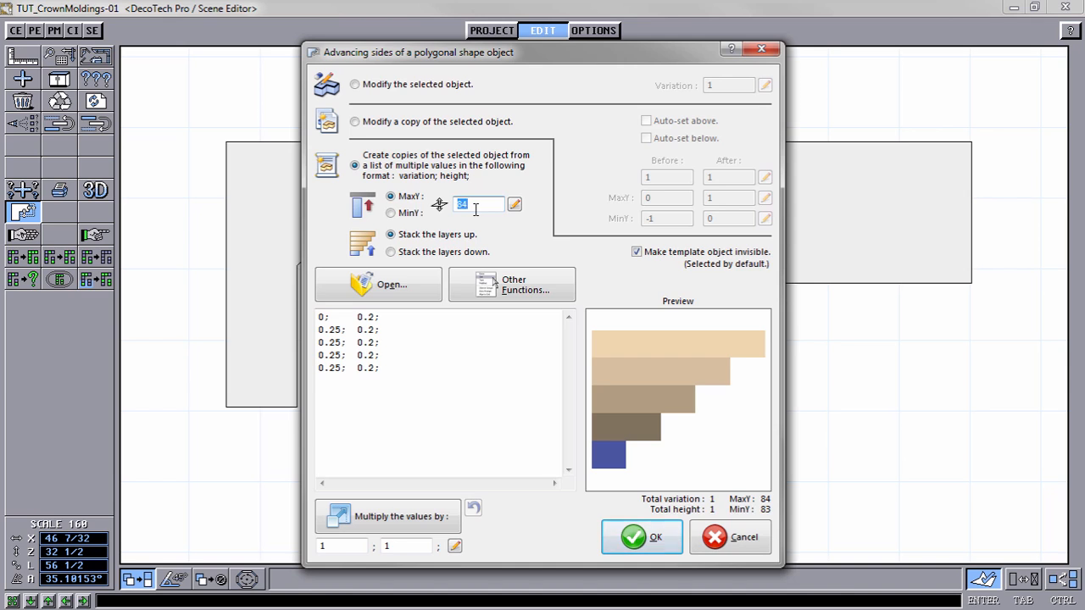
pyautogui.click(366, 217)
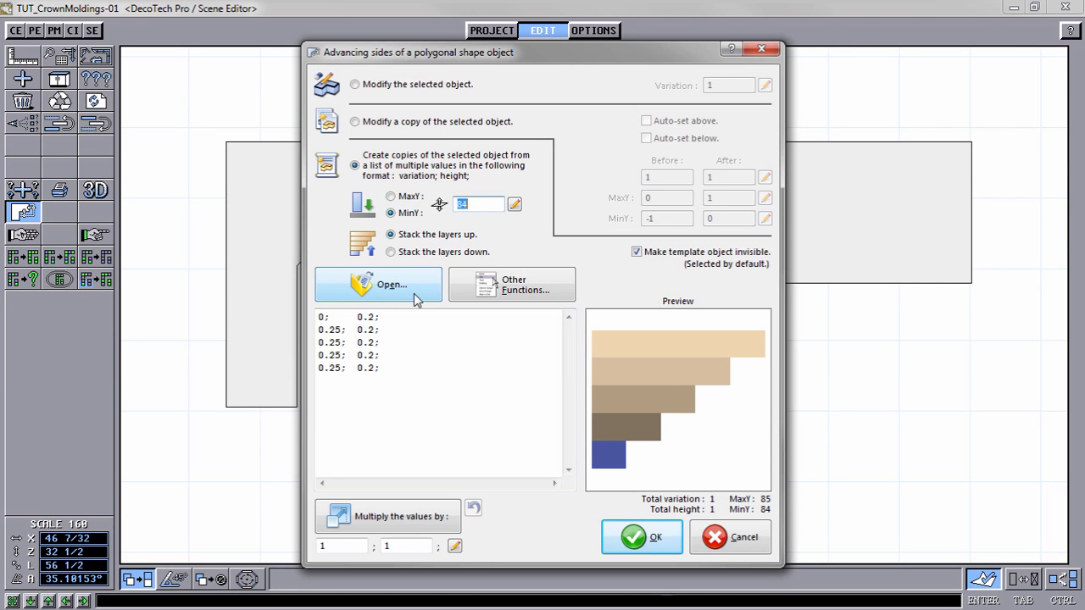
# Step: Browse the value list files and preview the Z07_Molding #01 and #02 profiles in their different sizes
pyautogui.click(414, 294)
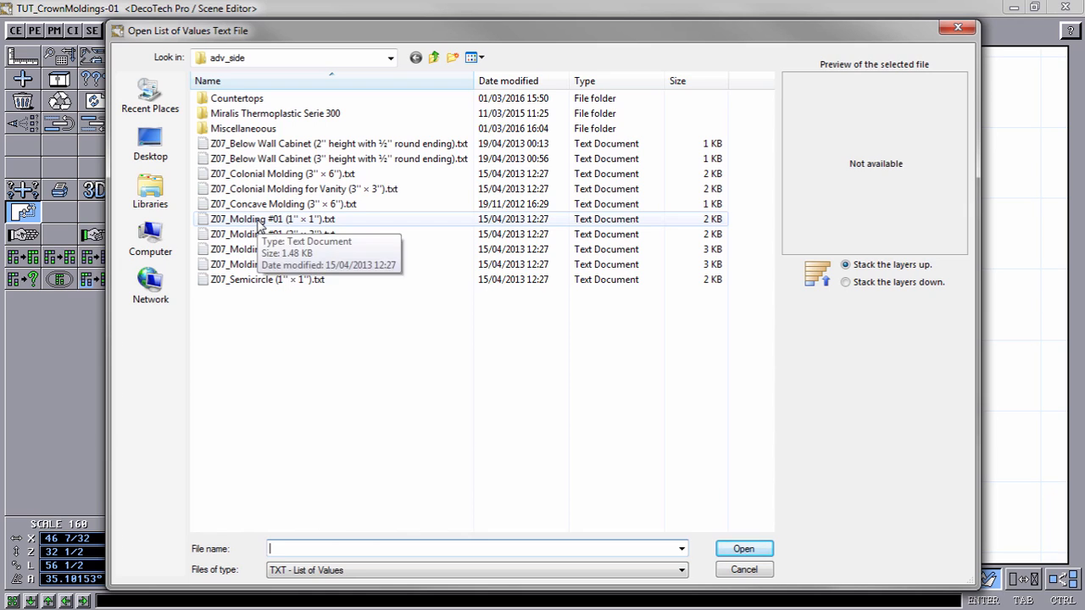
pyautogui.click(254, 219)
pyautogui.click(259, 236)
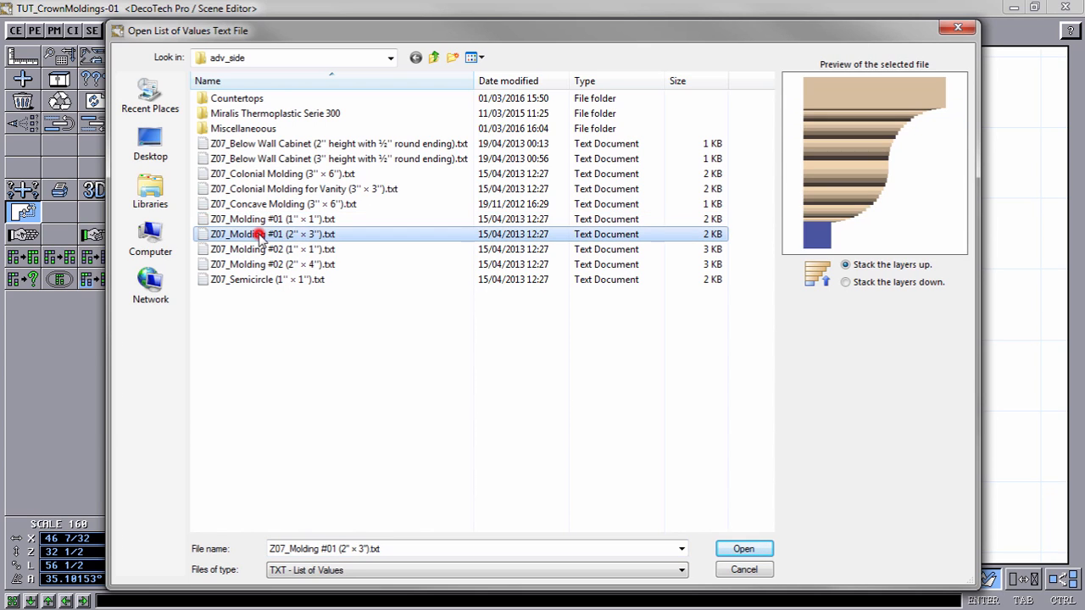
pyautogui.click(258, 249)
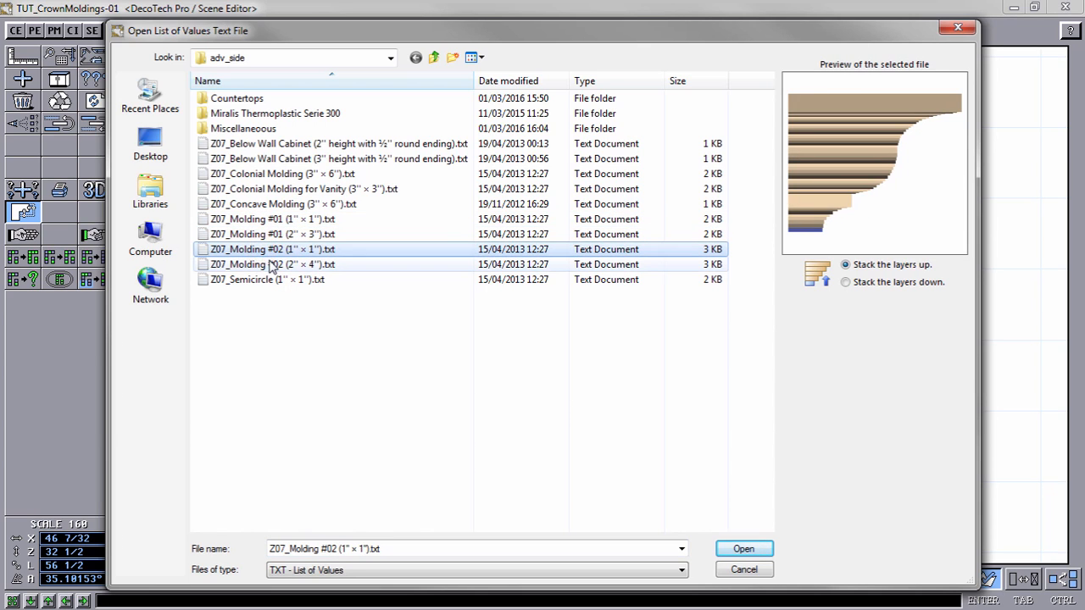
pyautogui.click(273, 265)
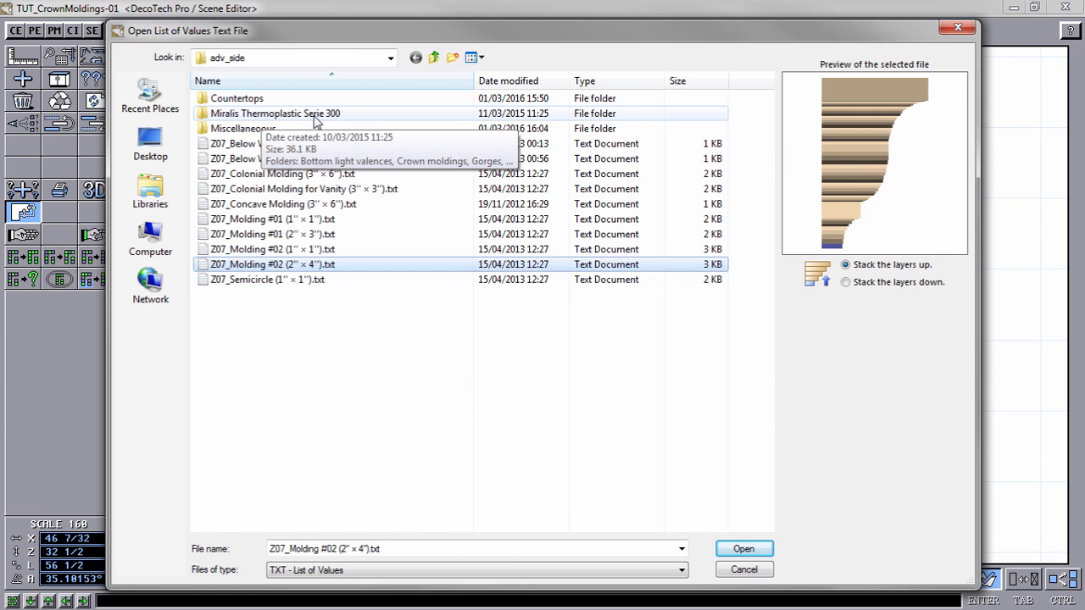
# Step: Preview the MD61-TH and MD62-TH profiles in the Crown moldings folder of Miralis Thermoplastic Serie 300
pyautogui.doubleClick(314, 116)
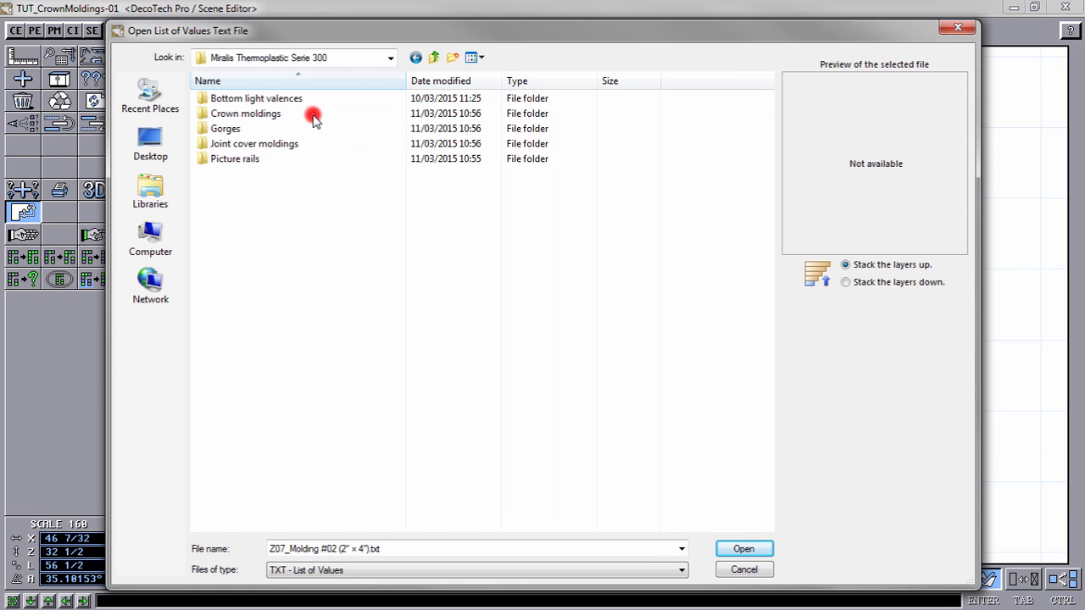
pyautogui.doubleClick(254, 113)
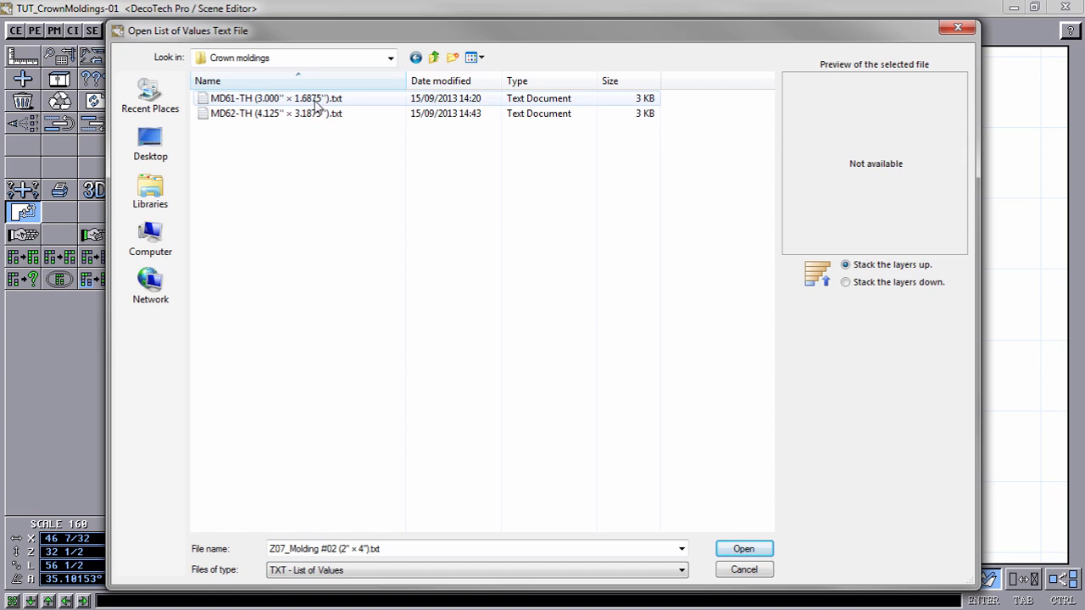
pyautogui.click(316, 99)
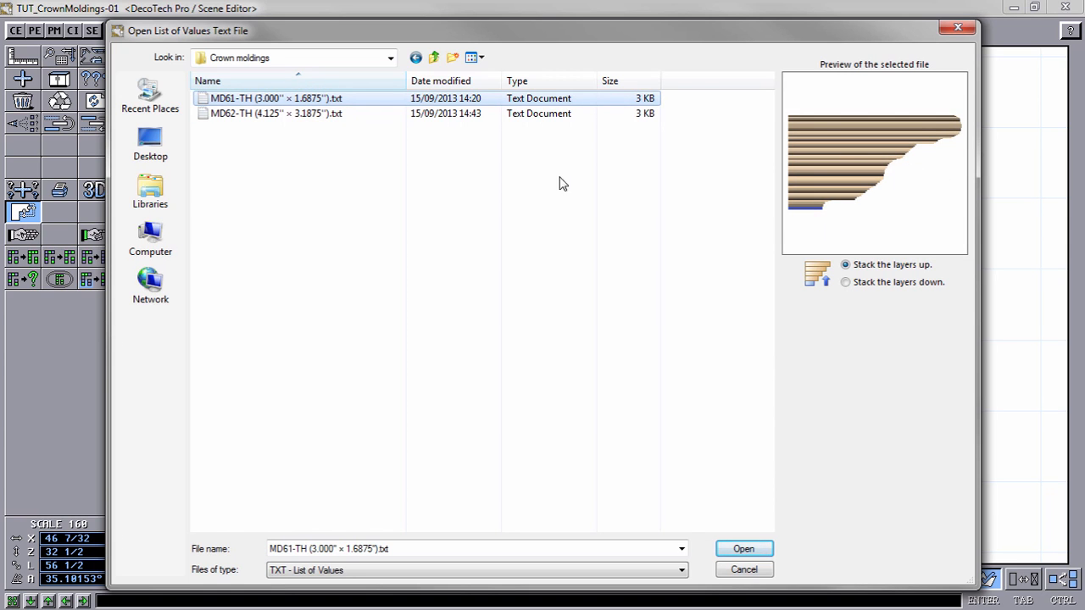
pyautogui.click(308, 115)
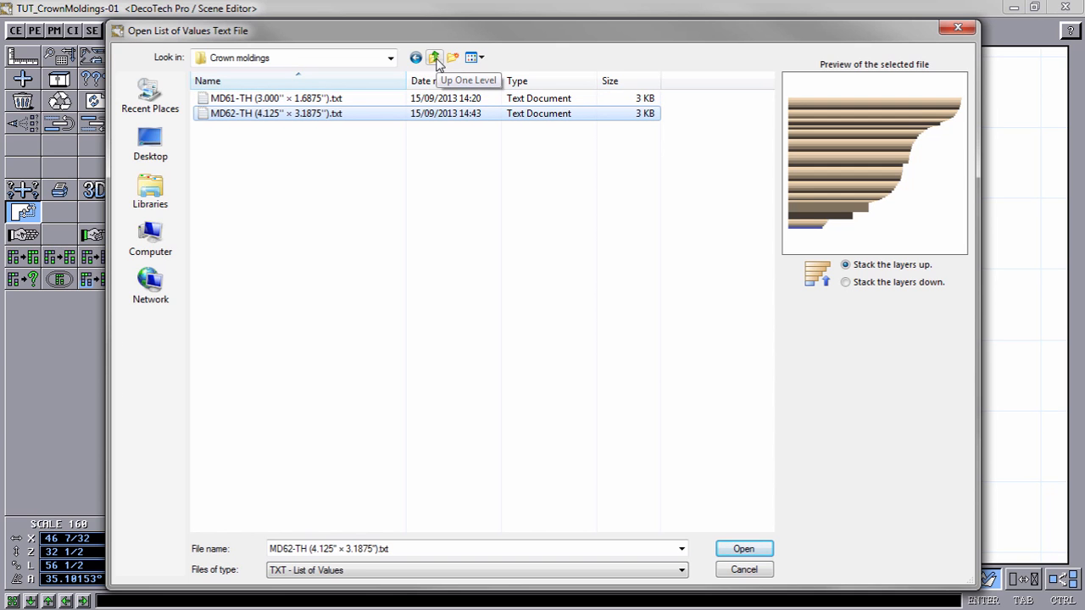
# Step: Go to the Gorges folder of Miralis Thermoplastic Serie 300 and preview the profiles from MG02-TH to MG68-TH
pyautogui.click(390, 57)
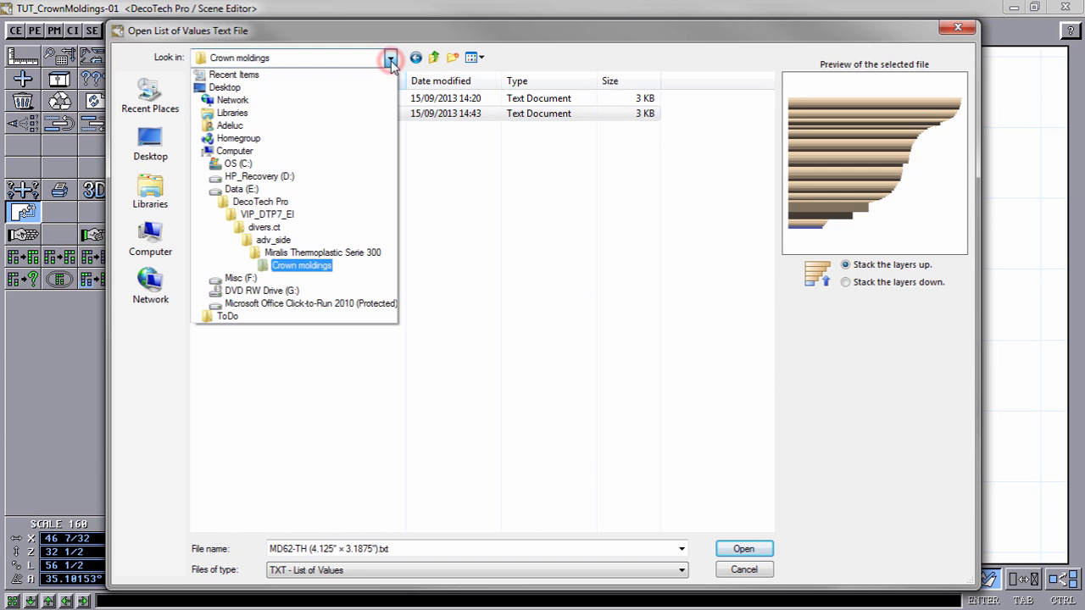
pyautogui.click(312, 254)
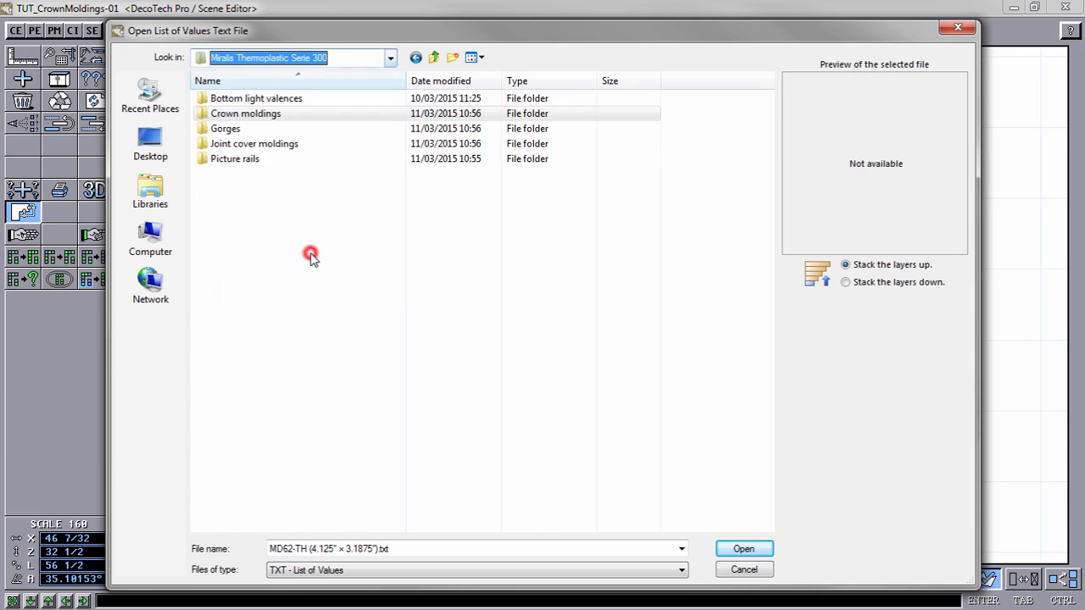
pyautogui.doubleClick(227, 130)
pyautogui.click(312, 100)
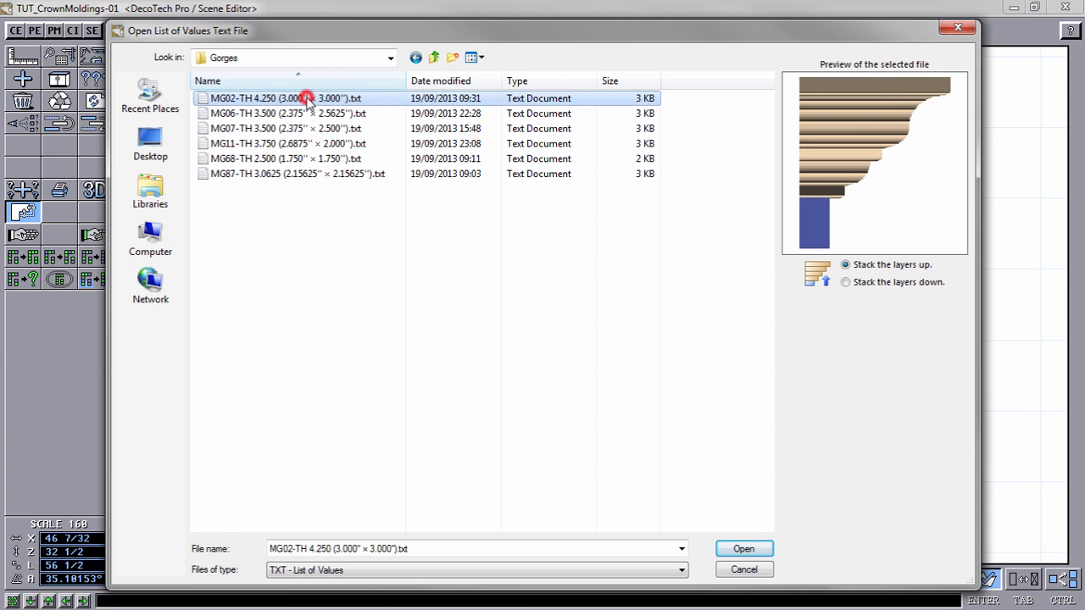
pyautogui.click(301, 113)
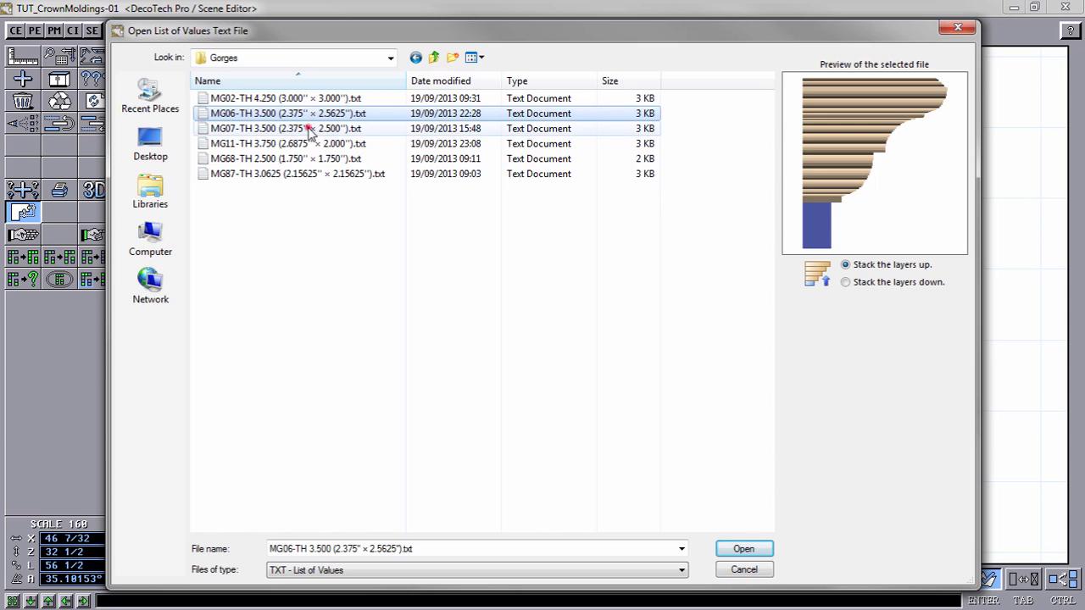
pyautogui.click(306, 128)
pyautogui.click(331, 143)
pyautogui.click(332, 159)
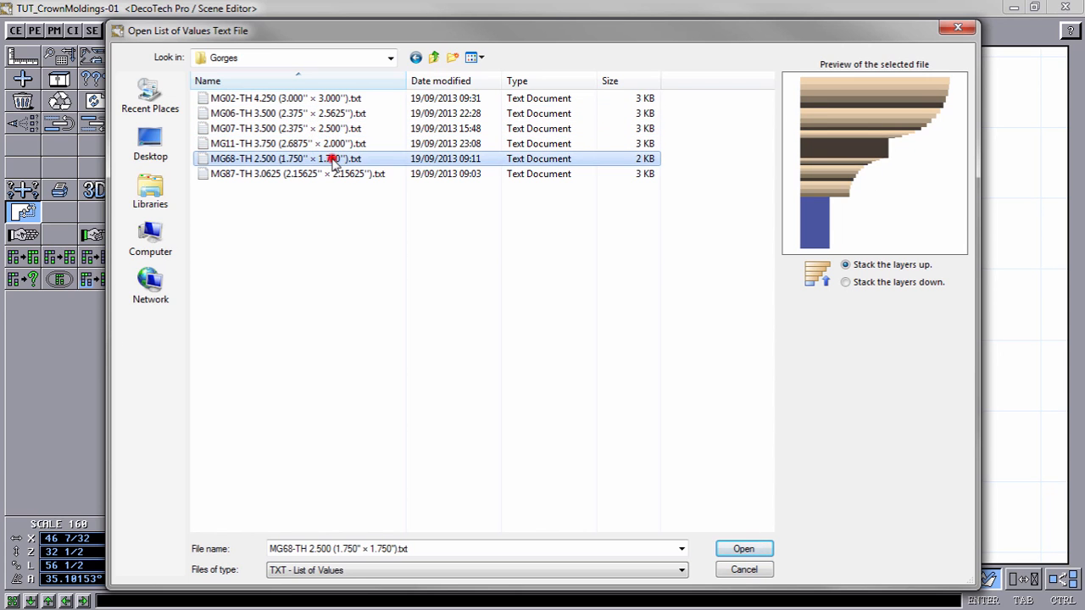
# Step: Load the MG87-TH 3.0625 (2.15625'' × 2.15625'') value list and create the stacked molding copies on the corner shape
pyautogui.click(335, 175)
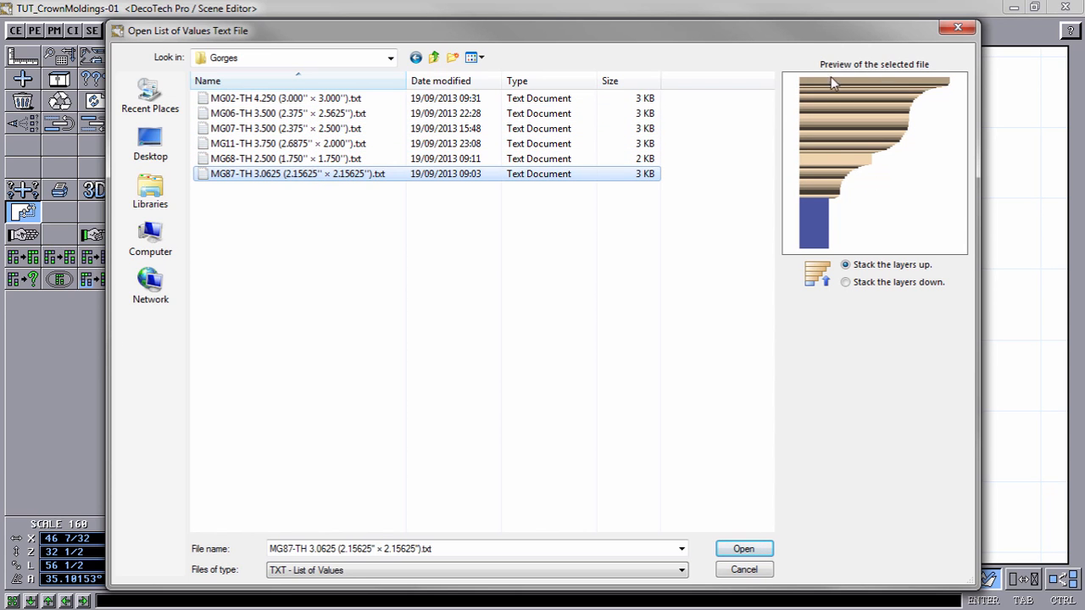
pyautogui.click(743, 550)
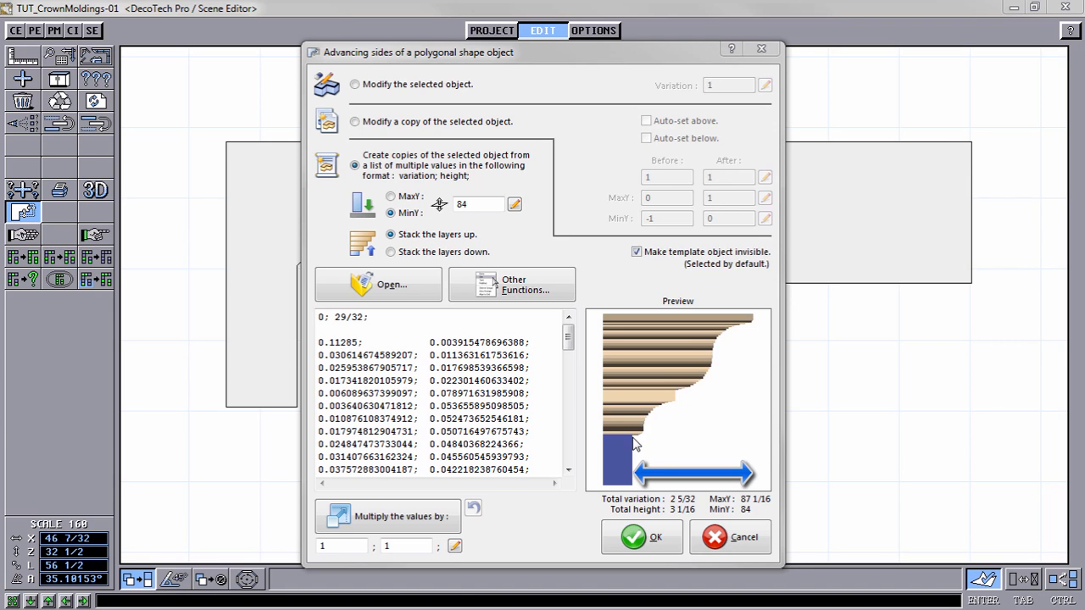
pyautogui.click(651, 540)
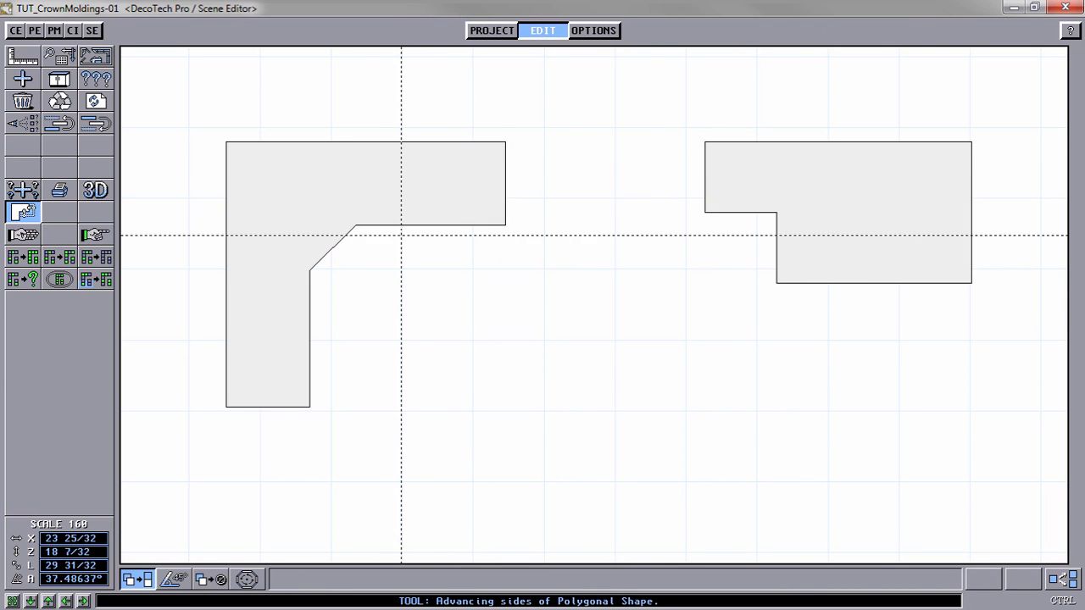
# Step: Choose the sides to advance on the second molding shape: the window-side end and front of WS12R, and the exposed side and front of PD33
pyautogui.click(883, 196)
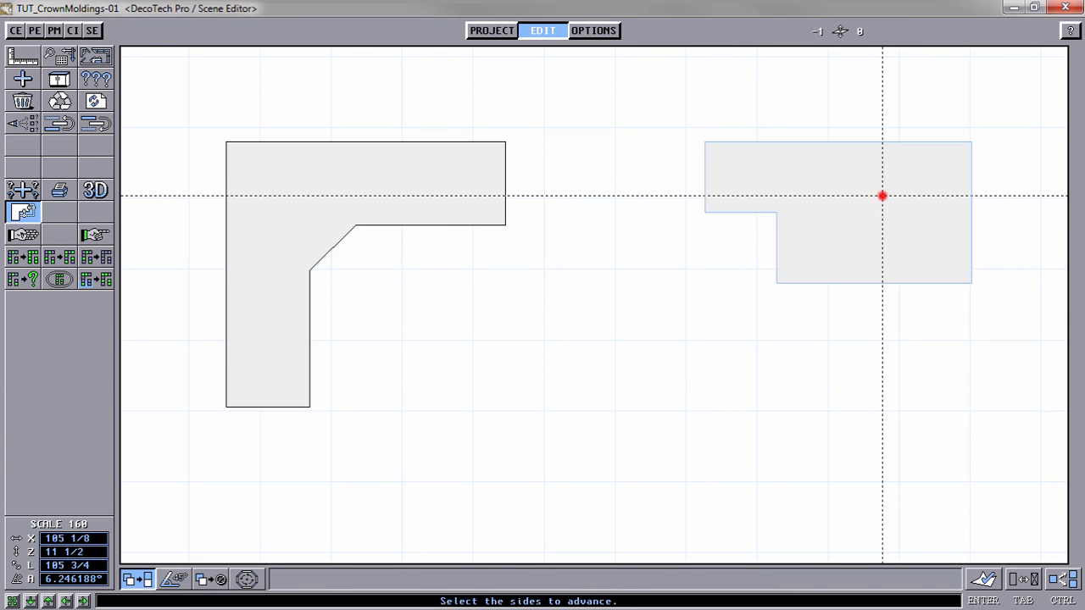
pyautogui.click(715, 172)
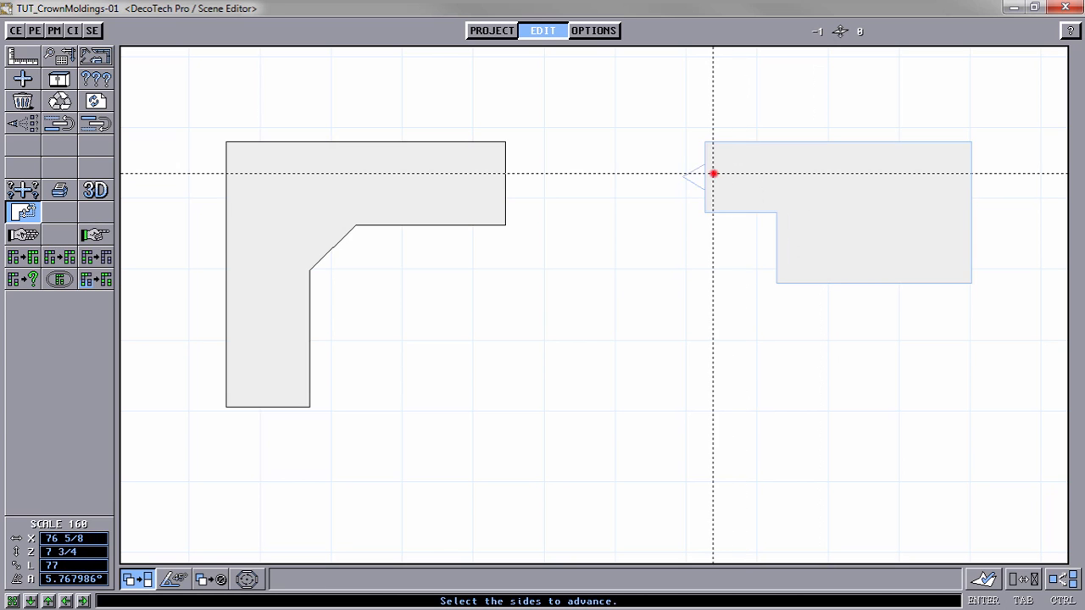
pyautogui.click(744, 196)
pyautogui.click(788, 237)
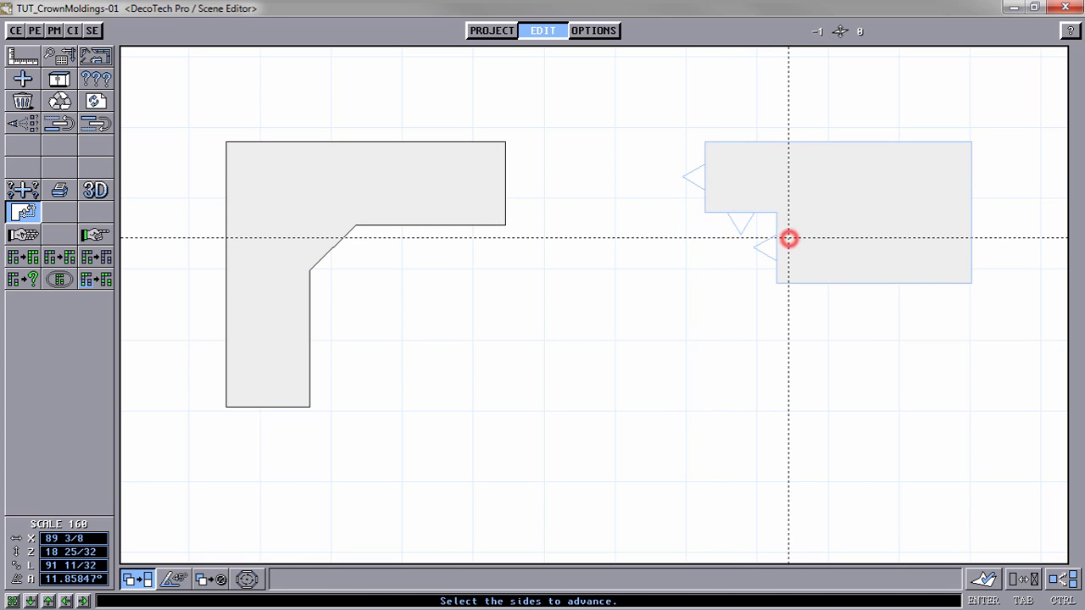
pyautogui.click(865, 264)
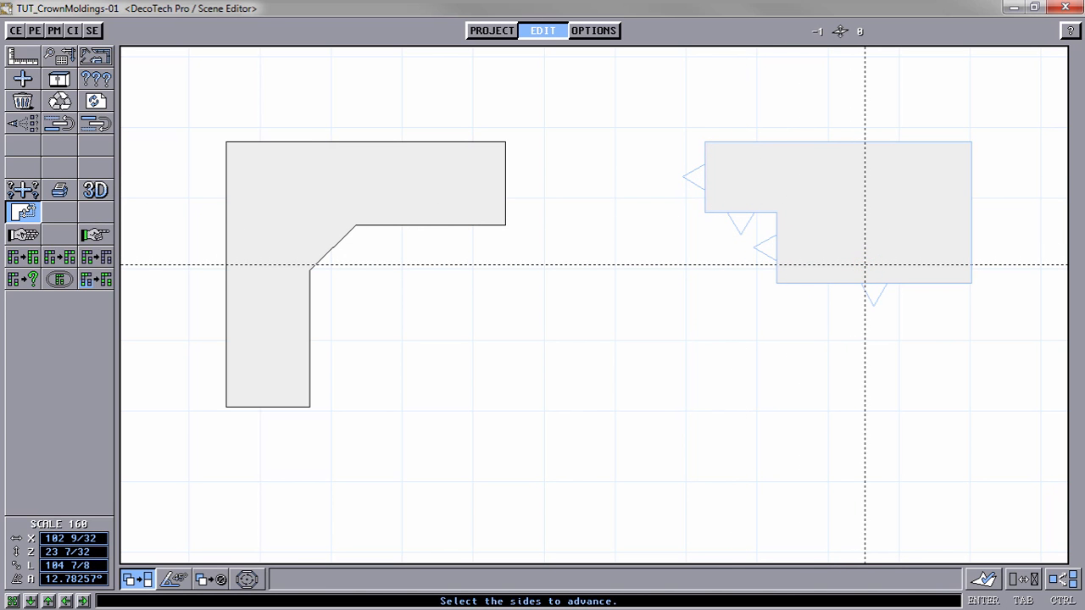
pyautogui.click(989, 587)
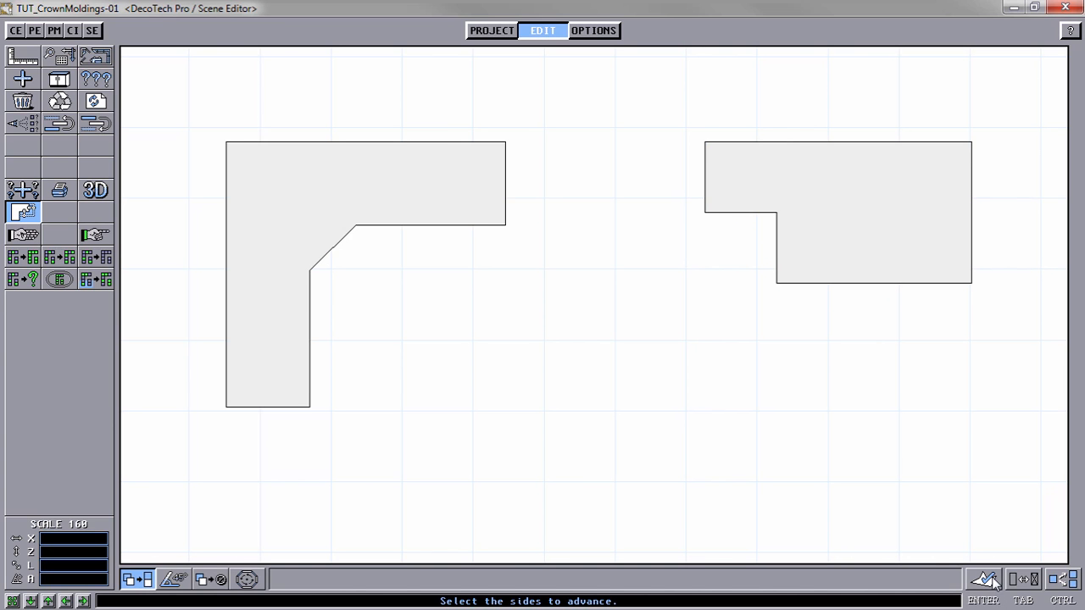
# Step: Create the stacked MG87-TH molding copies on the WS12R and PD33 shape, and render the scene in 3D to check both moldings
pyautogui.click(986, 584)
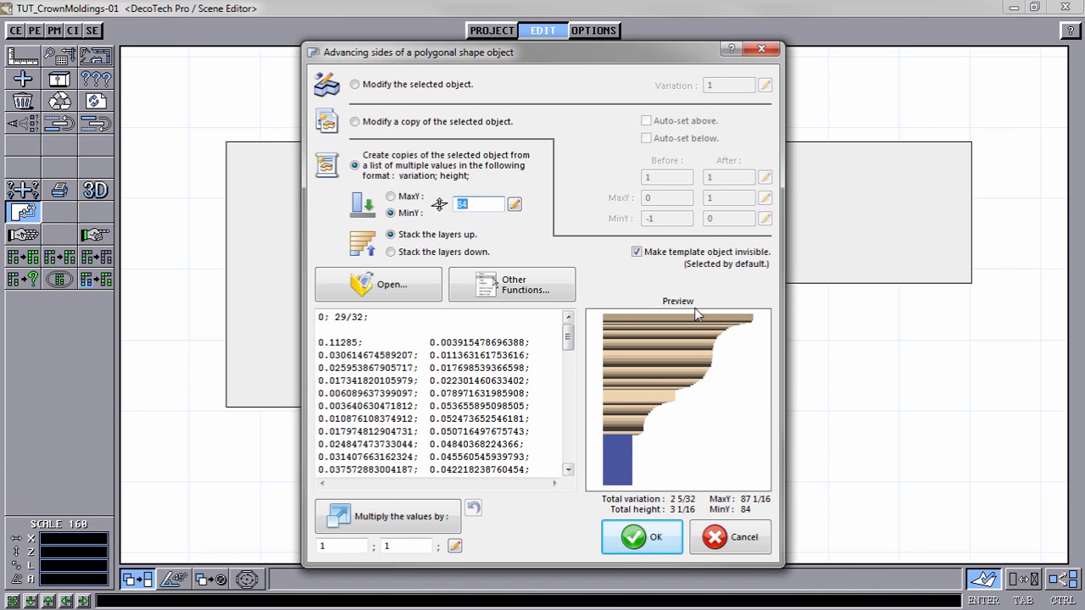
pyautogui.click(644, 537)
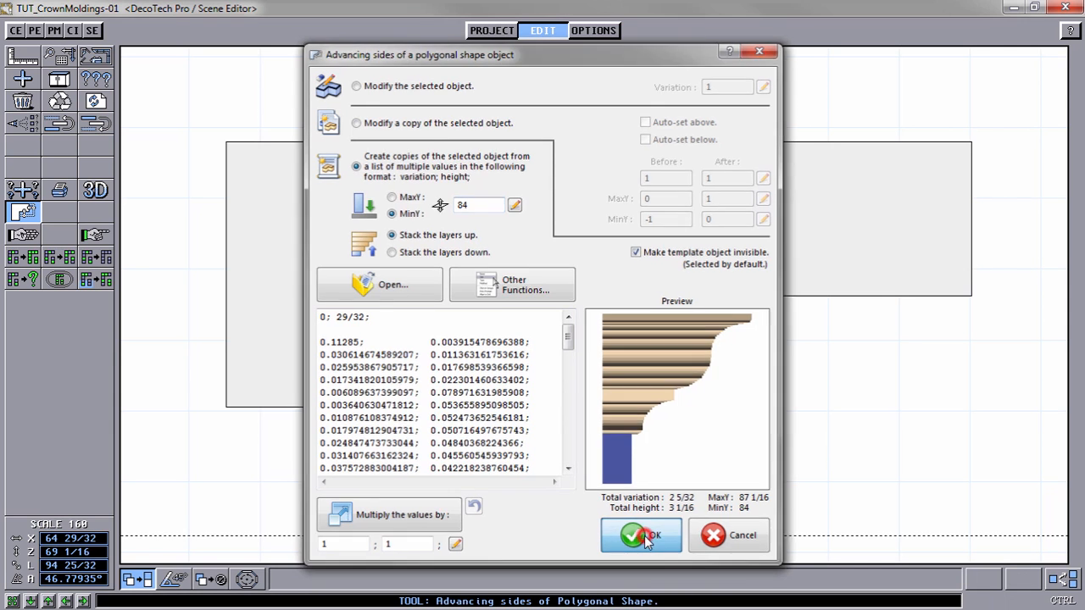
pyautogui.click(95, 190)
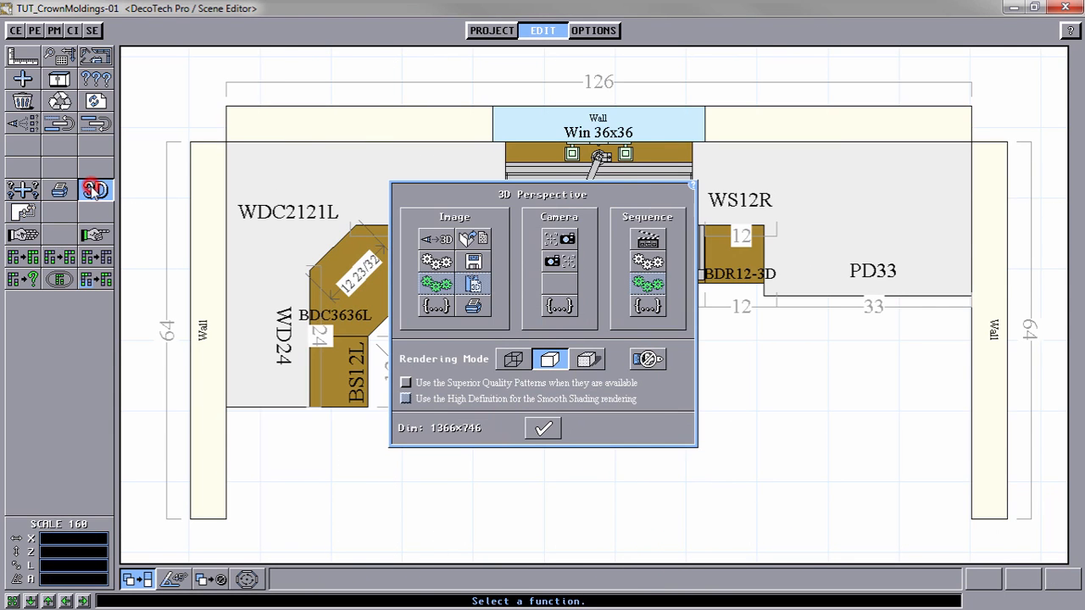
pyautogui.click(439, 263)
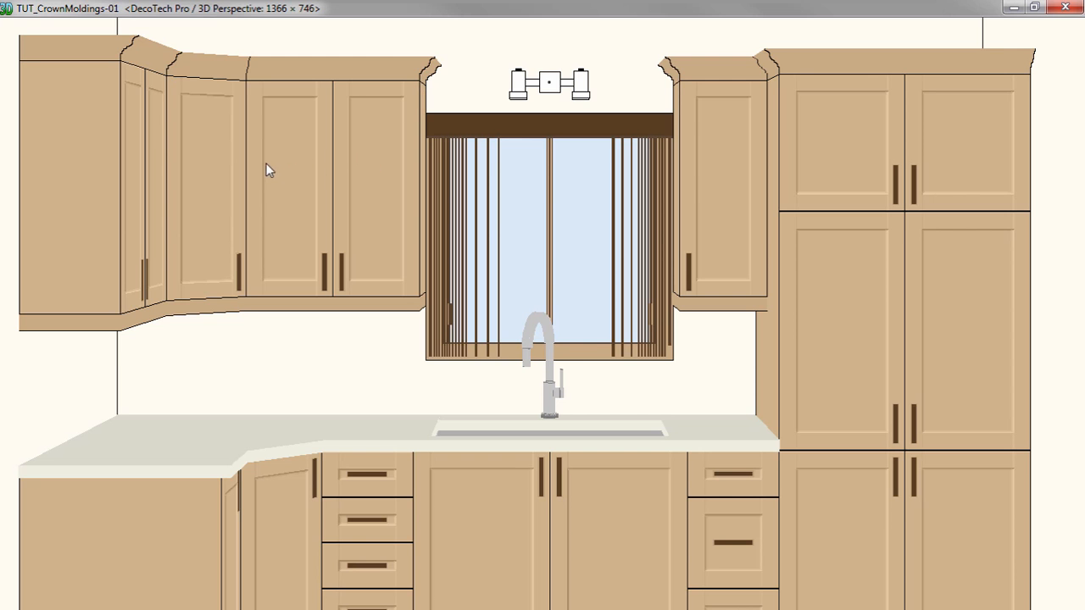
pyautogui.click(243, 351)
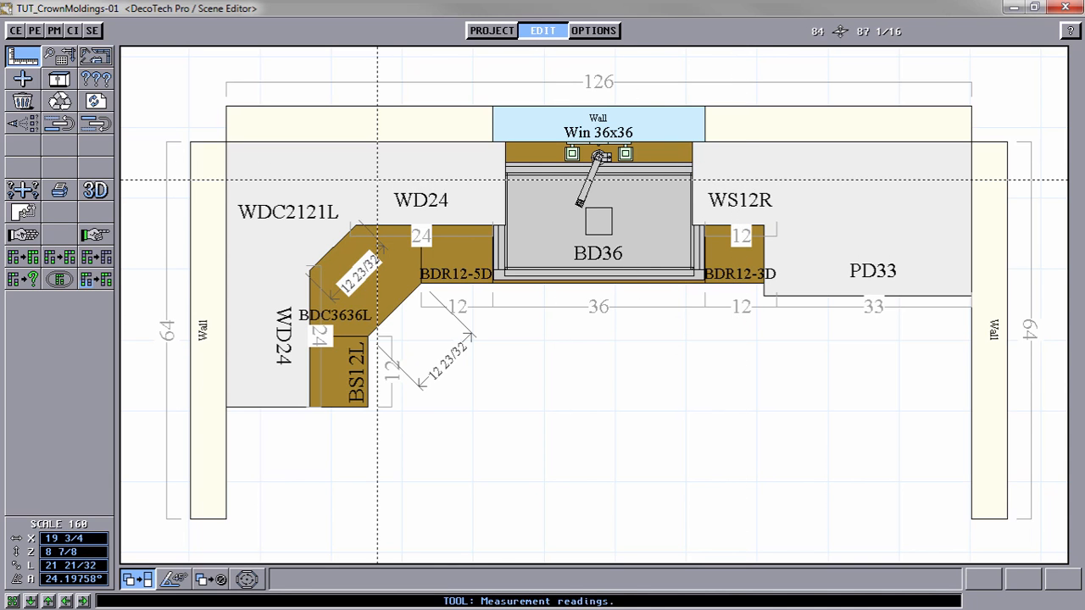
# Step: Delete the stacked crown moldings above the corner wall cabinets and above WS12R and PD33
pyautogui.click(22, 101)
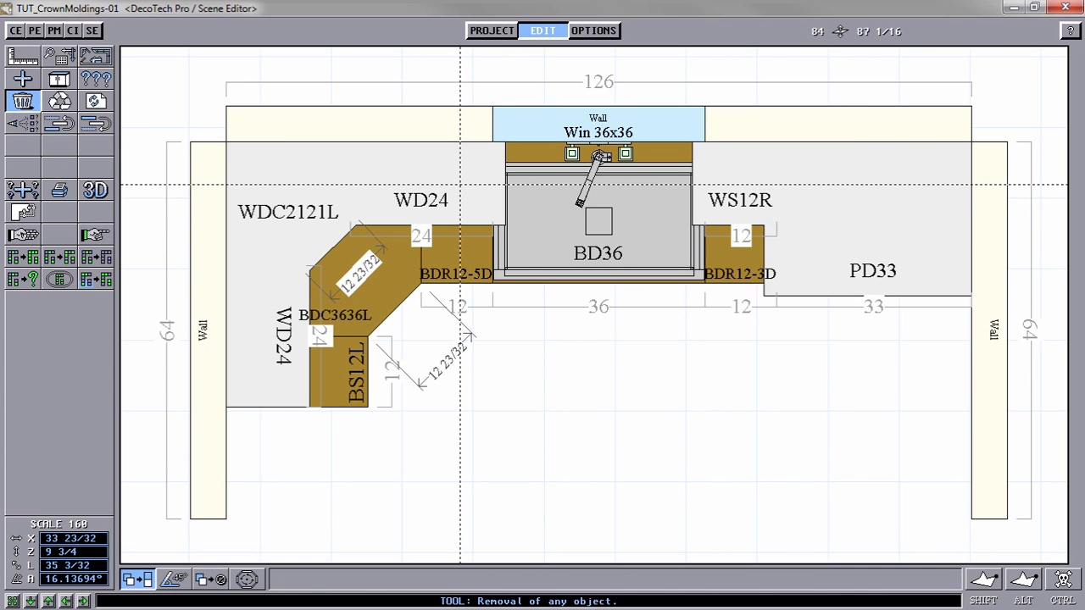
pyautogui.click(460, 184)
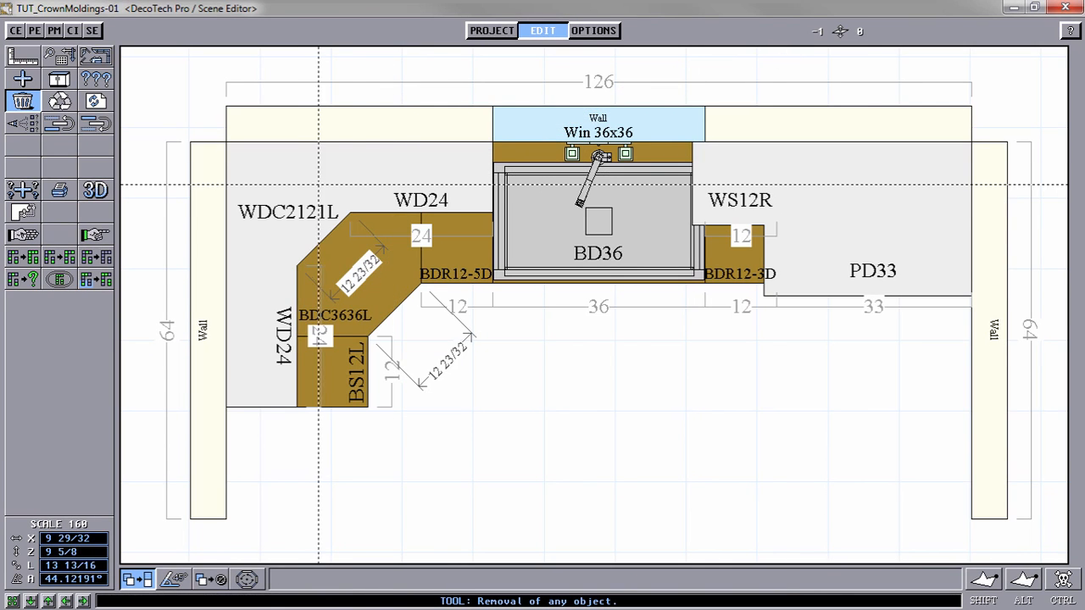
pyautogui.click(842, 181)
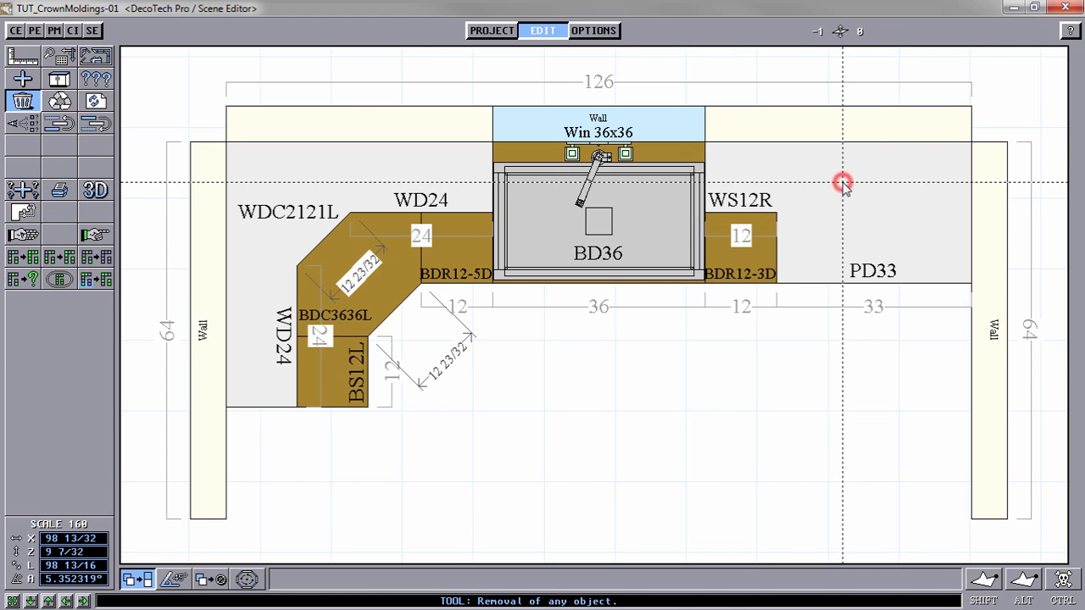
# Step: Choose the sides to advance on the corner shape: the window-side end, both WD24 fronts and the diagonal WDC2121L front
pyautogui.click(23, 212)
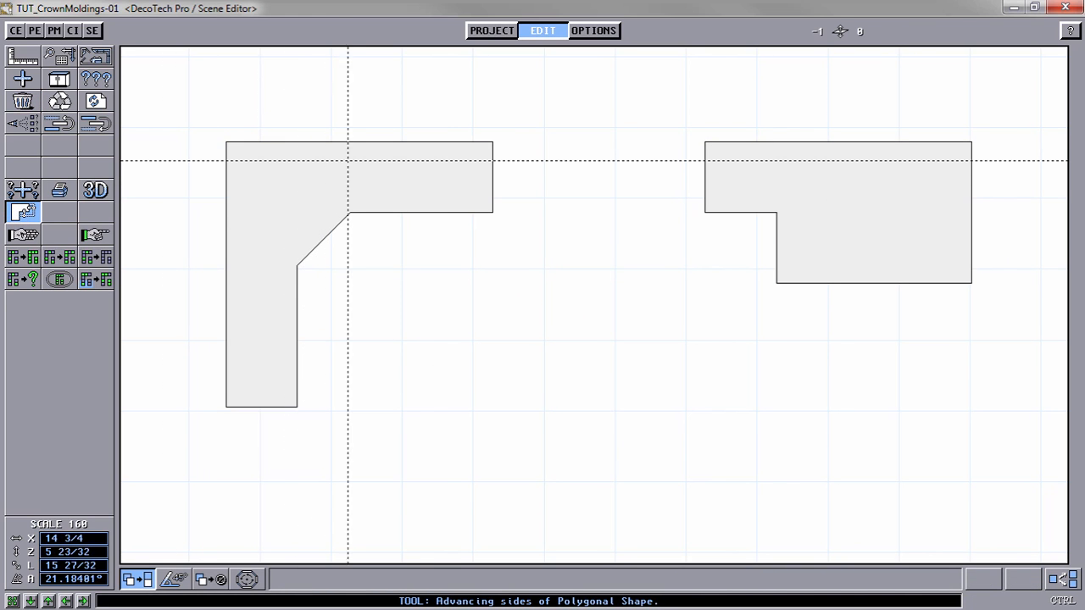
pyautogui.click(385, 172)
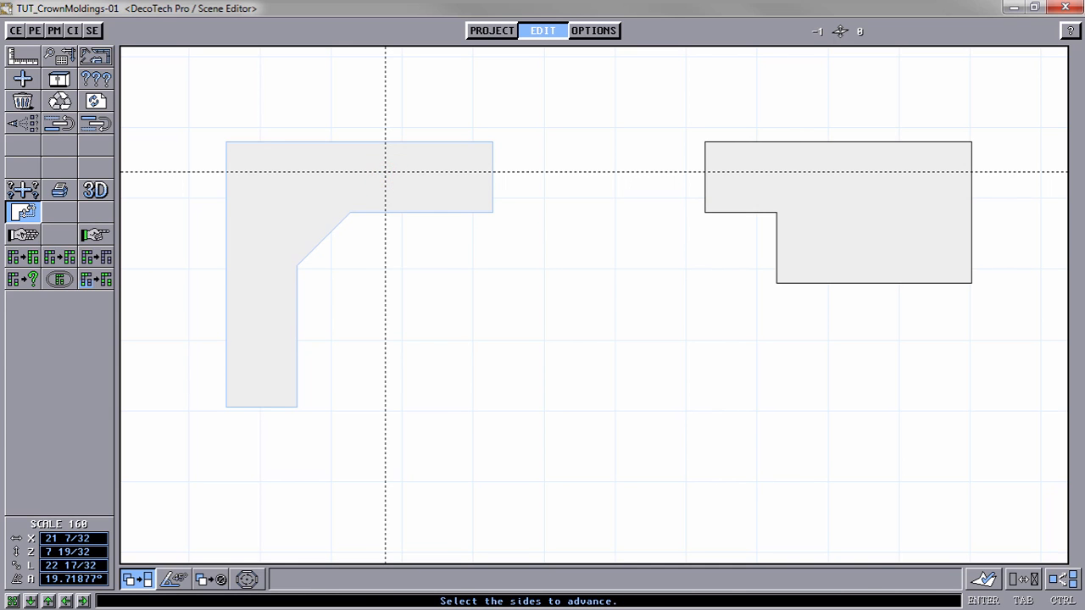
pyautogui.click(469, 180)
pyautogui.click(423, 204)
pyautogui.click(331, 225)
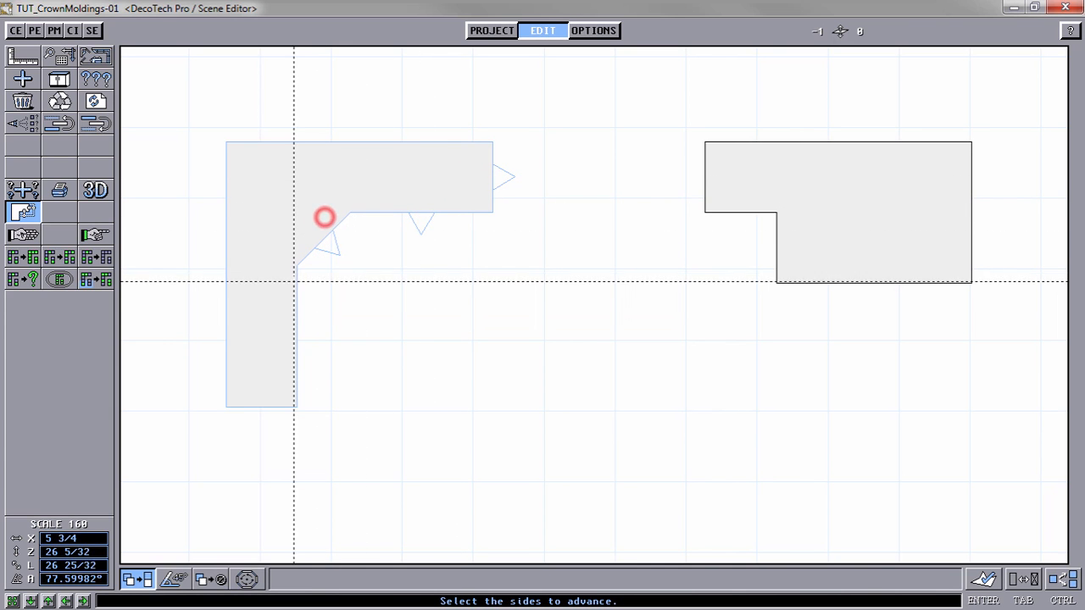
pyautogui.click(287, 308)
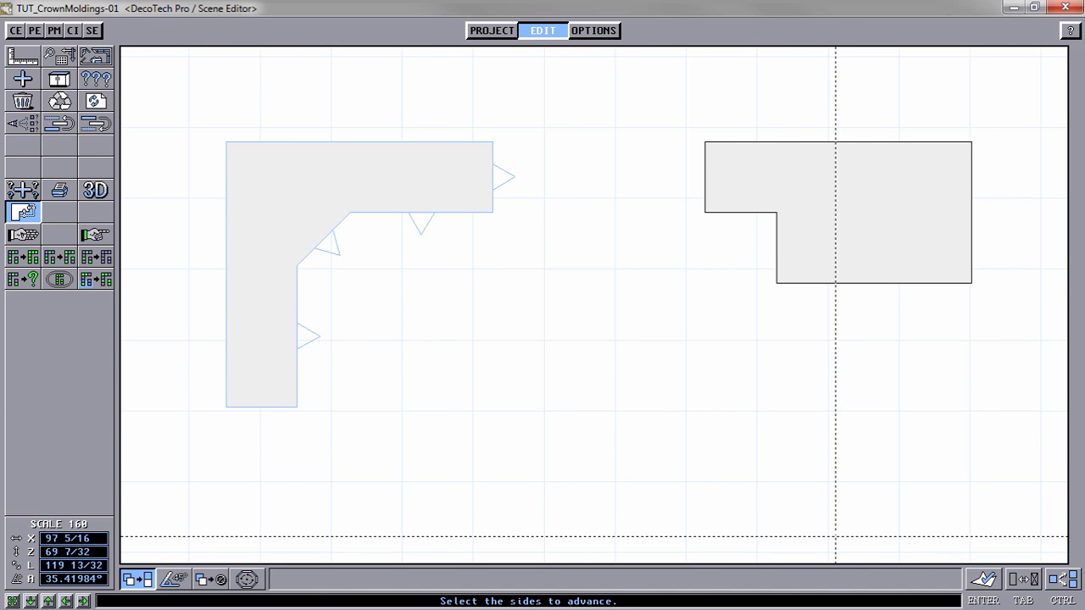
# Step: Load the MG06-TH 3.500 (2.375'' × 2.5625'') value list from the Gorges folder and create the stacked molding copies on the corner shape
pyautogui.click(984, 579)
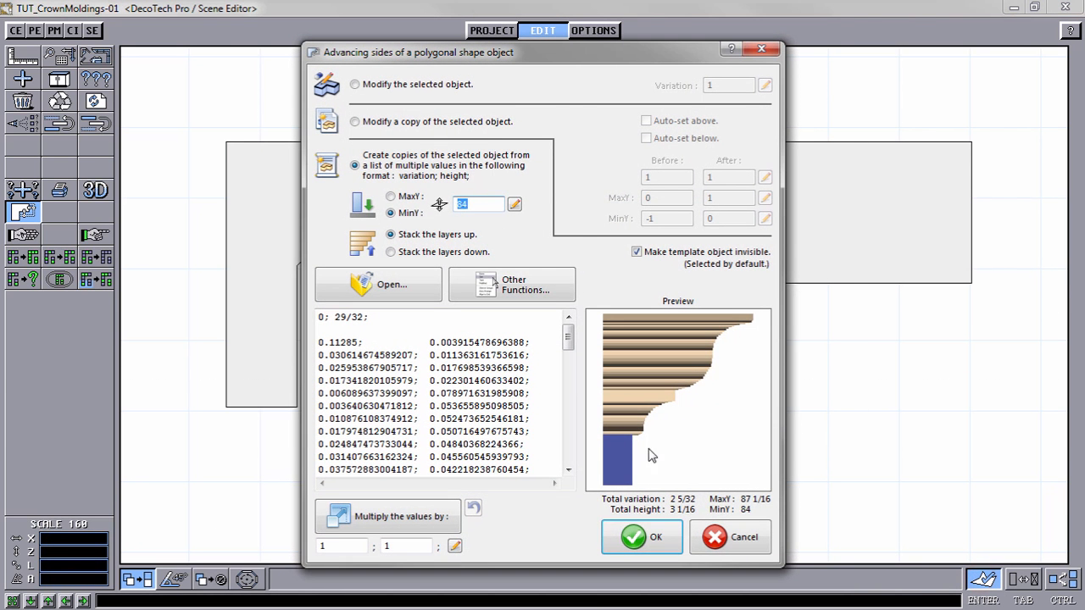
pyautogui.click(391, 286)
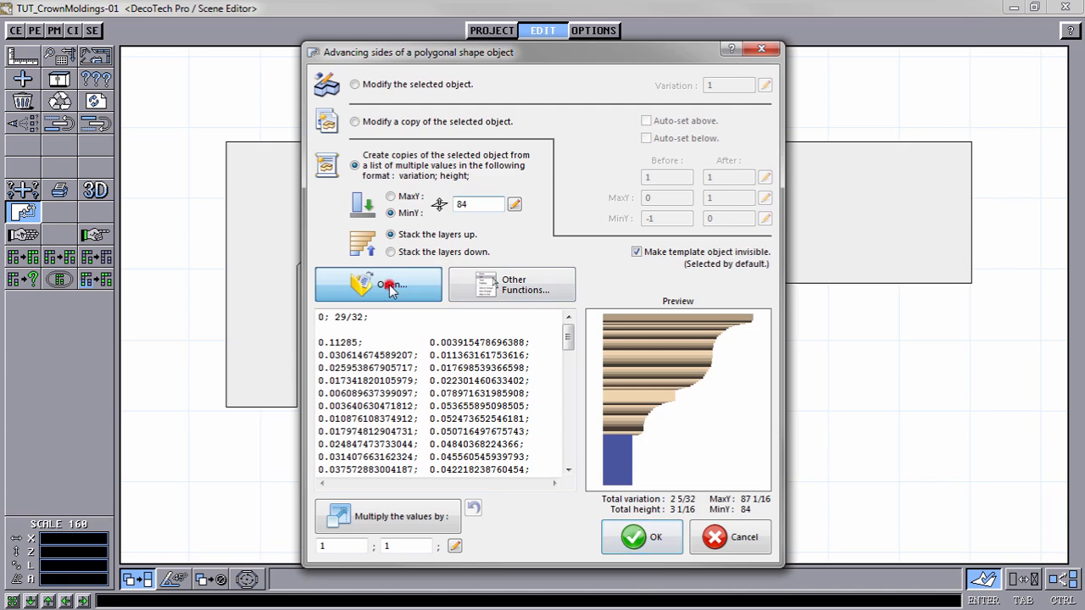
pyautogui.click(348, 160)
pyautogui.click(344, 145)
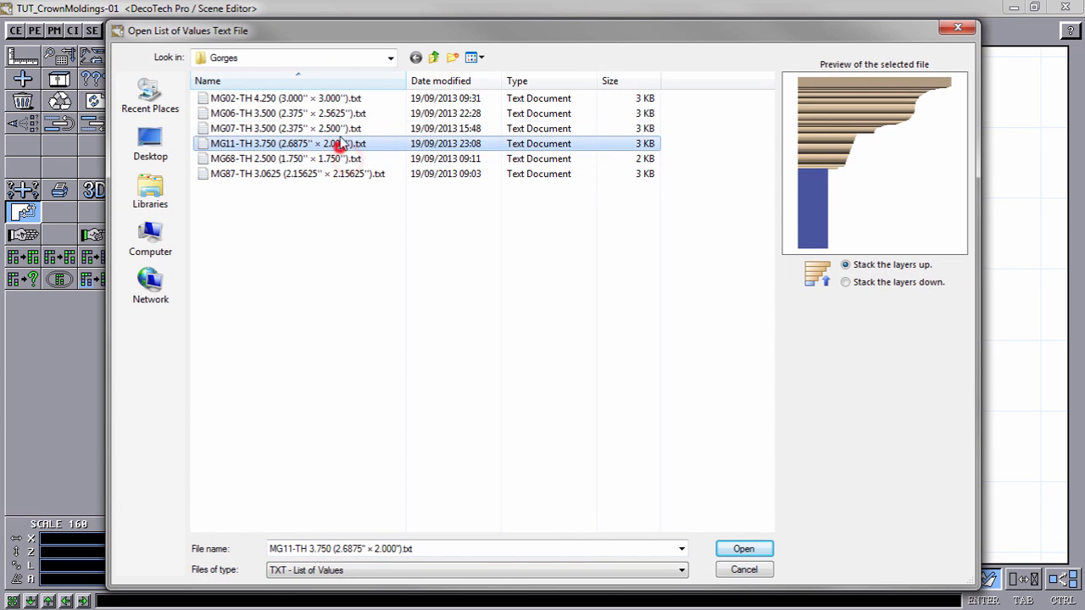
pyautogui.click(339, 129)
pyautogui.click(336, 115)
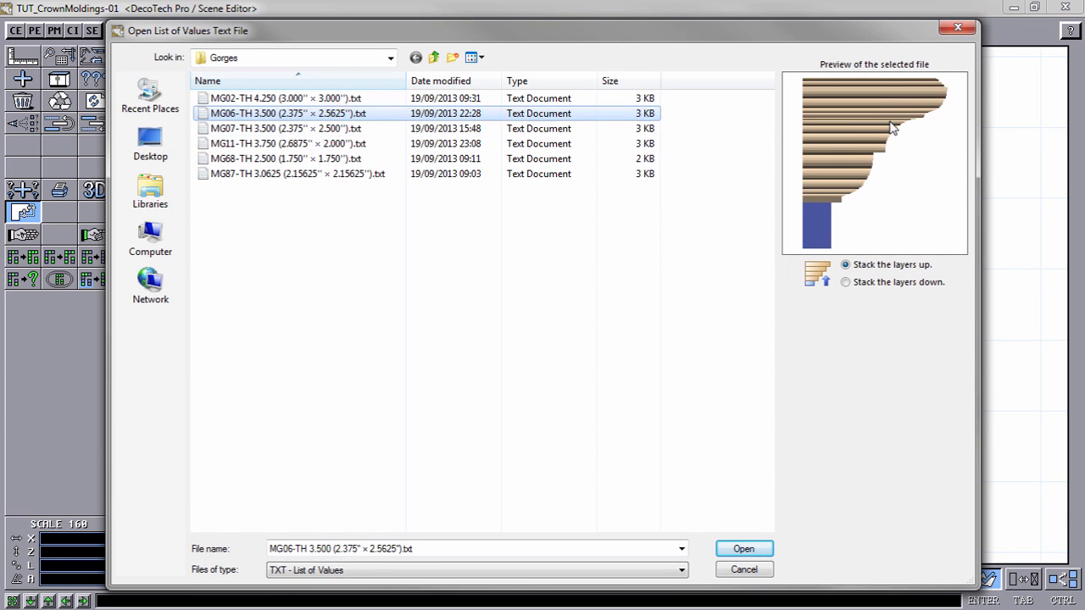
pyautogui.click(748, 550)
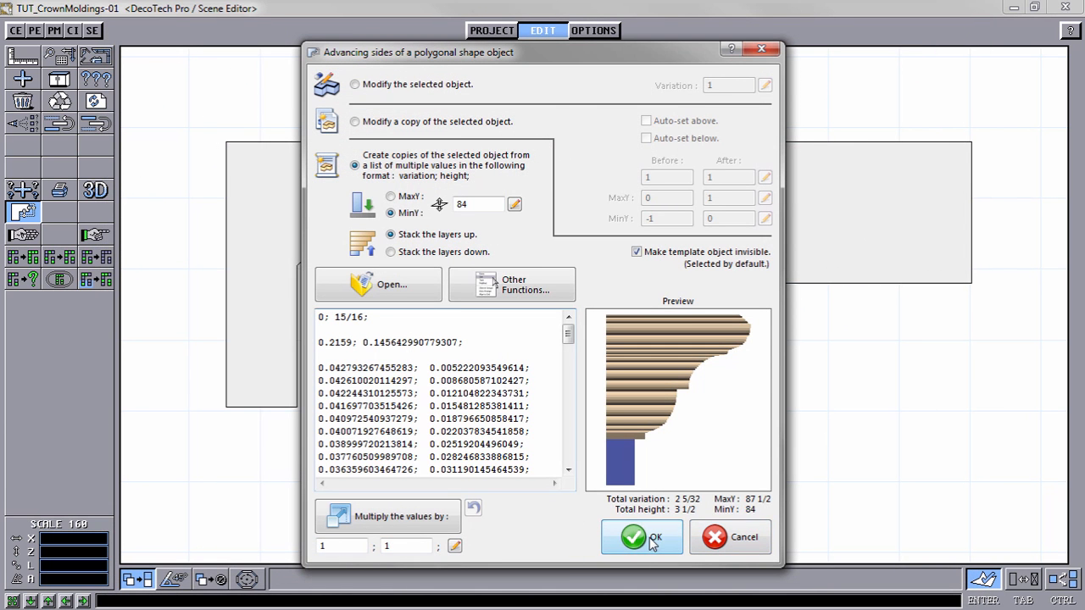
pyautogui.click(651, 539)
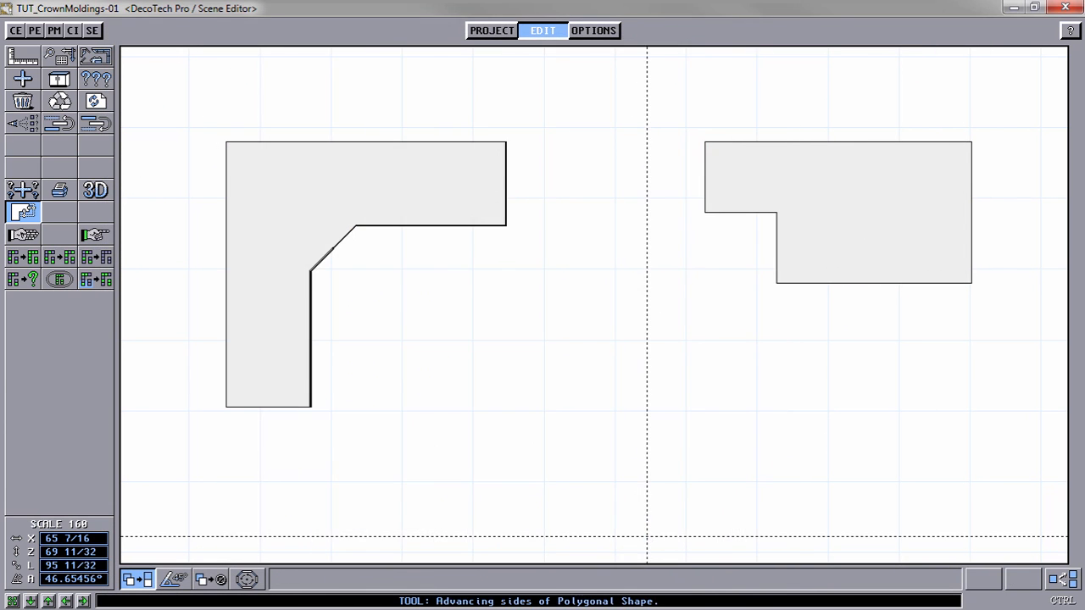
# Step: Mark the two wall sides of the WS12R and PD33 shape, invert the side selection, and create stacked MG06-TH copies on the exposed sides
pyautogui.click(852, 158)
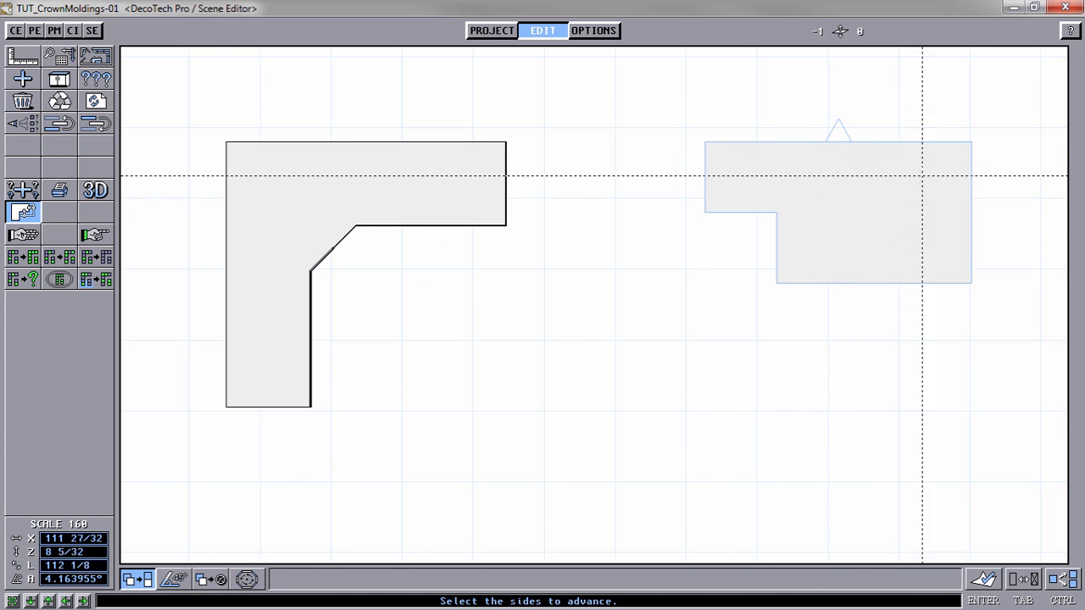
pyautogui.click(963, 208)
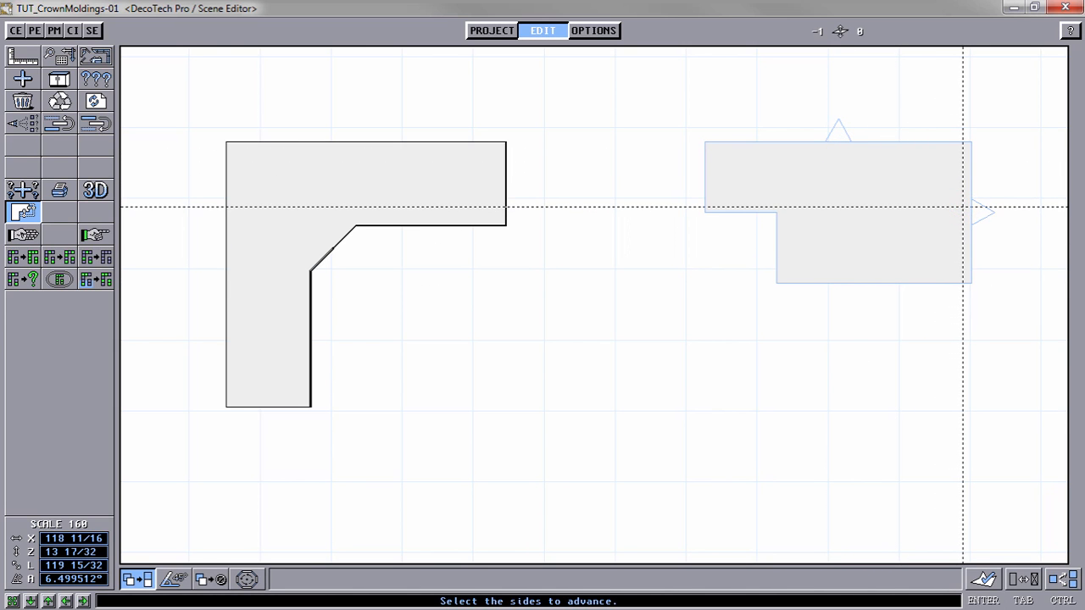
pyautogui.click(1028, 590)
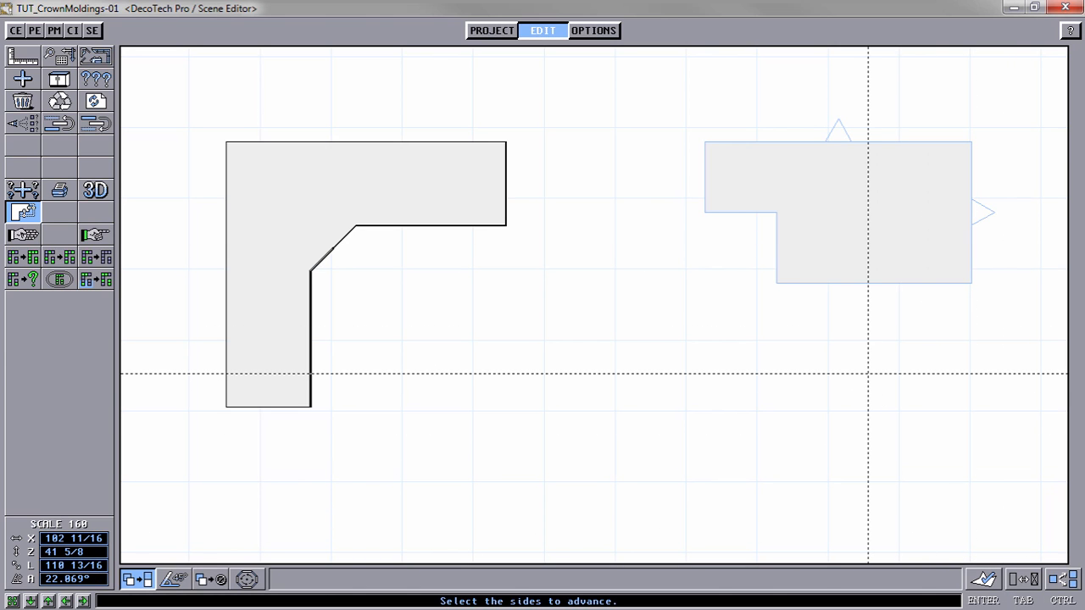
pyautogui.press('Tab')
pyautogui.press('Tab')
pyautogui.press('Tab')
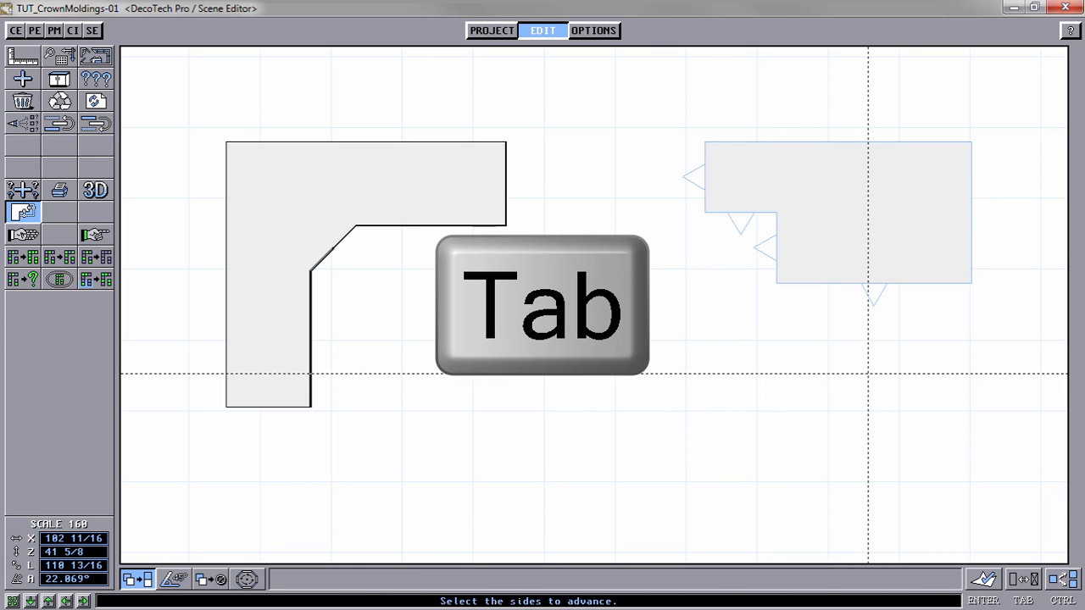
pyautogui.press('Tab')
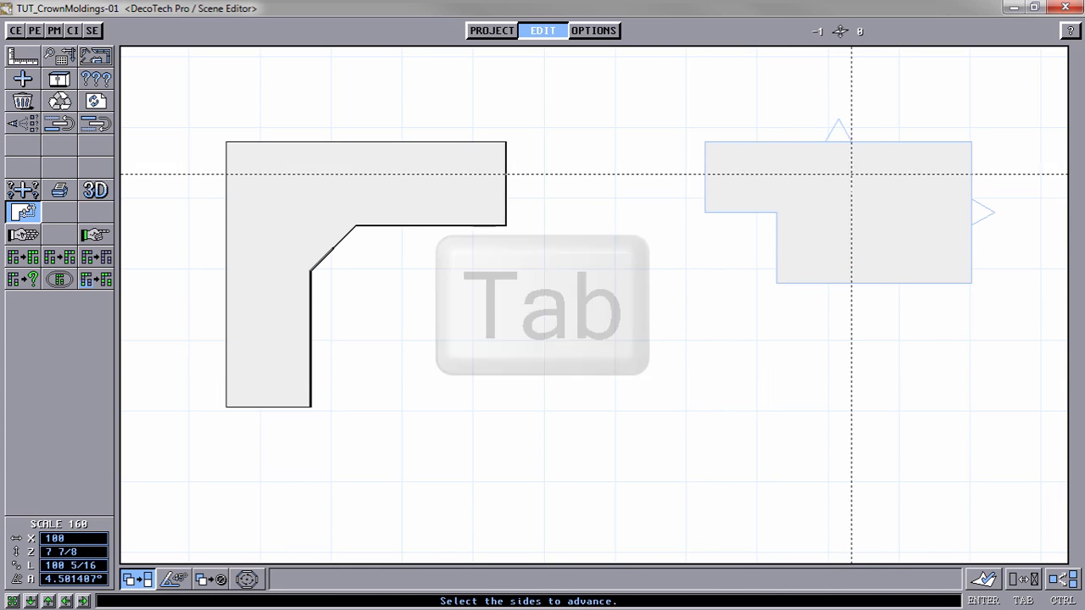
pyautogui.press('Tab')
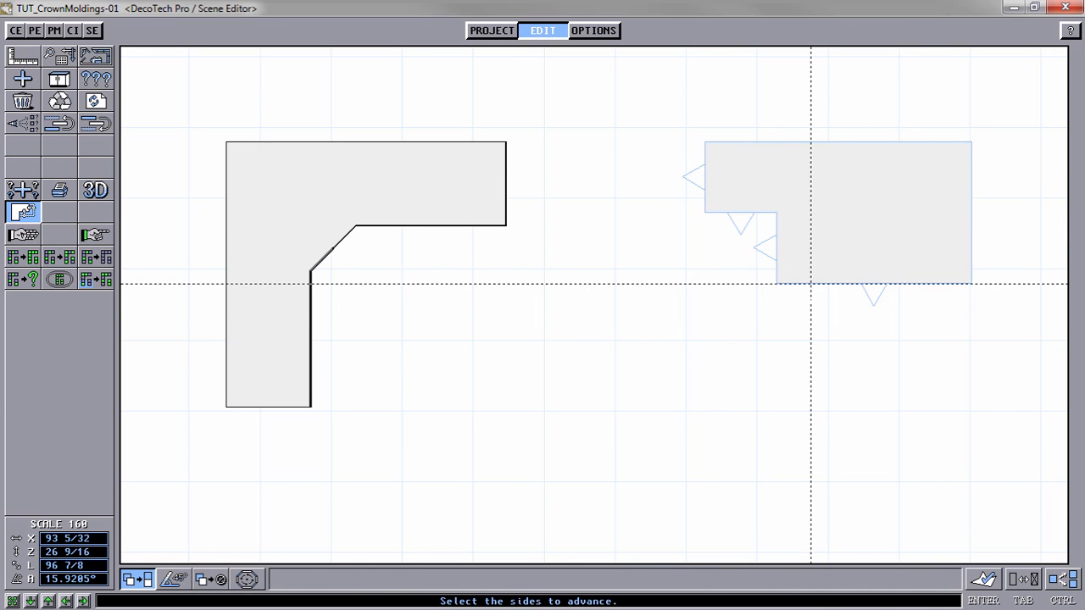
pyautogui.press('Return')
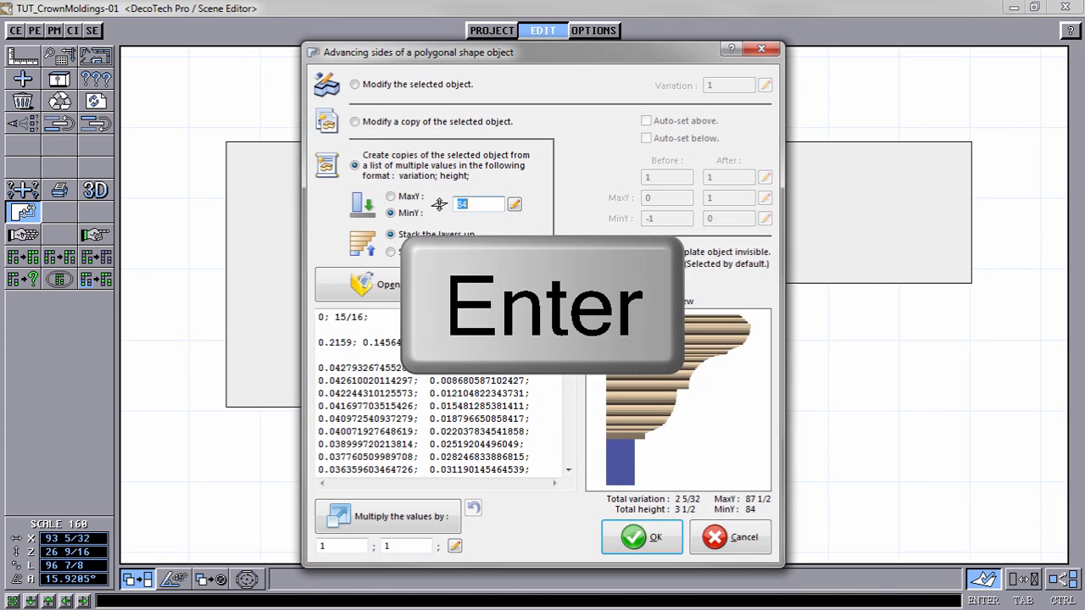
pyautogui.click(642, 538)
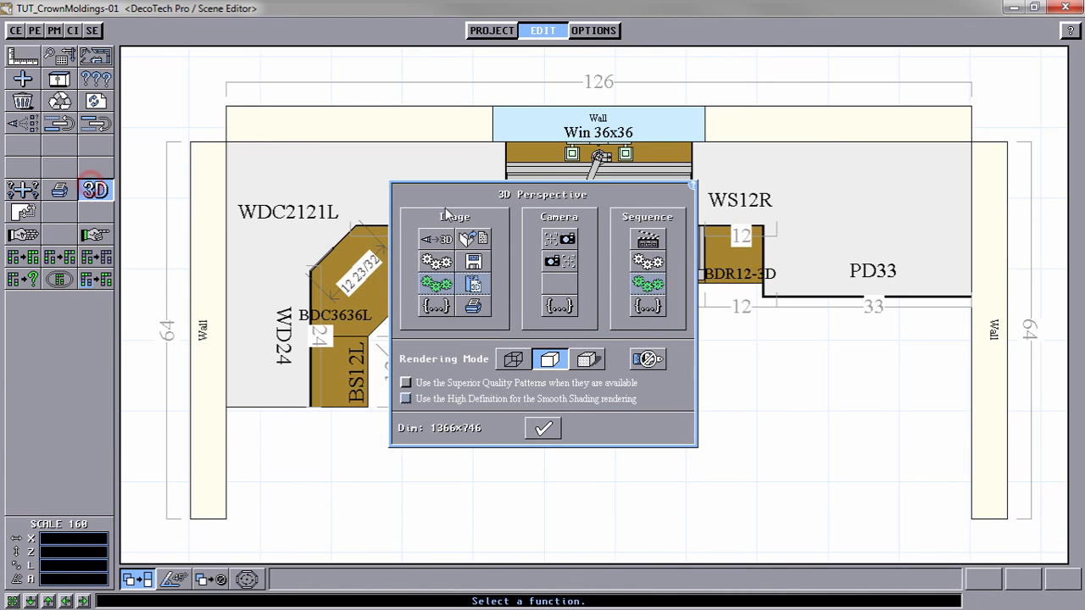
# Step: Render the kitchen's 3D perspective in the current mode and again in smooth shading mode to examine the new crown moldings
pyautogui.click(436, 262)
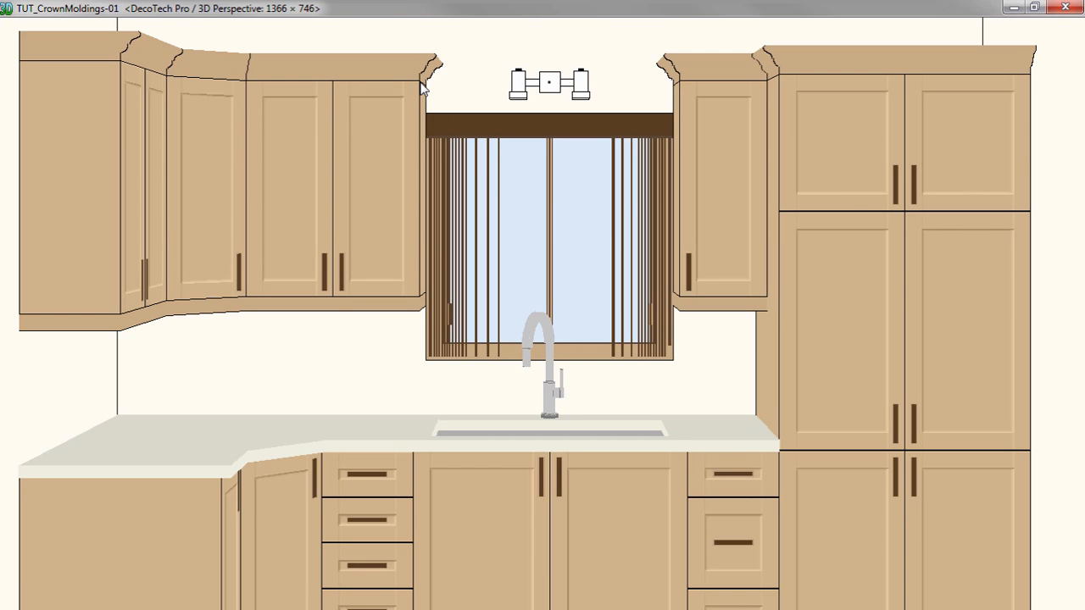
pyautogui.click(226, 127)
pyautogui.click(586, 360)
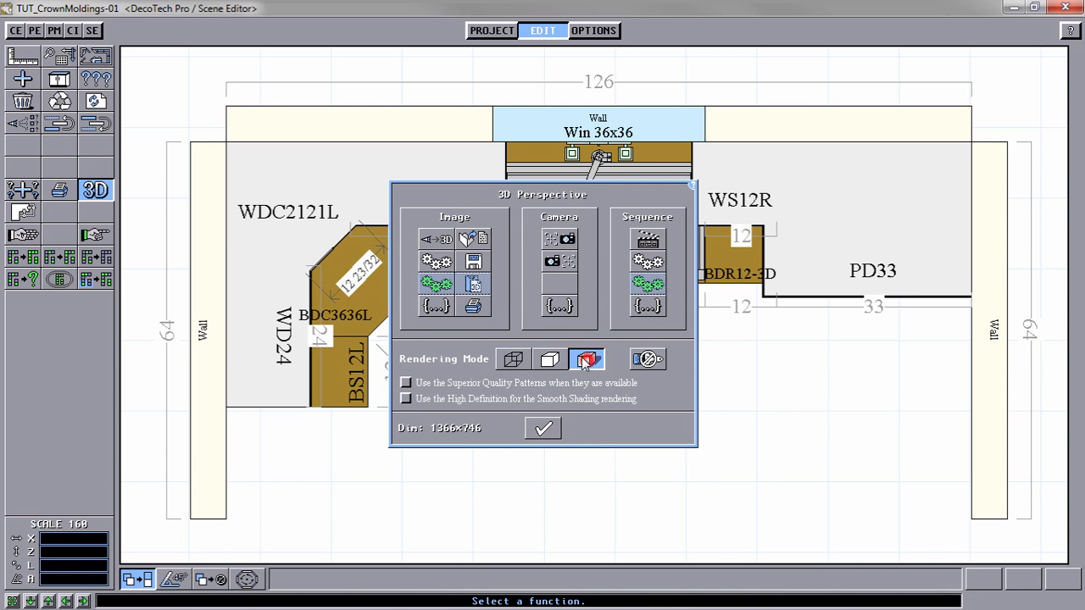
pyautogui.click(434, 263)
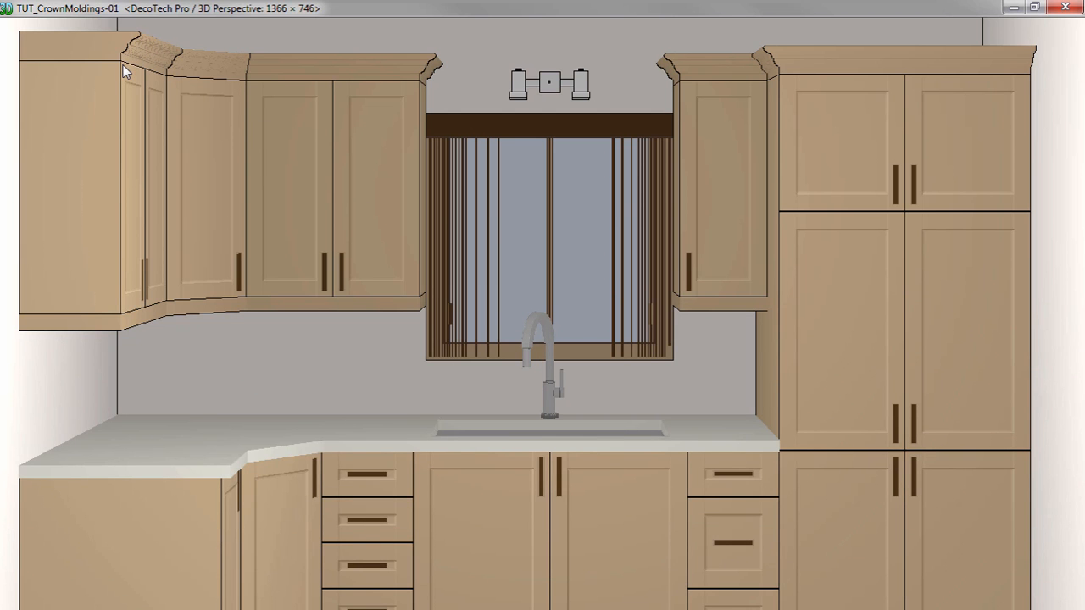
pyautogui.click(89, 108)
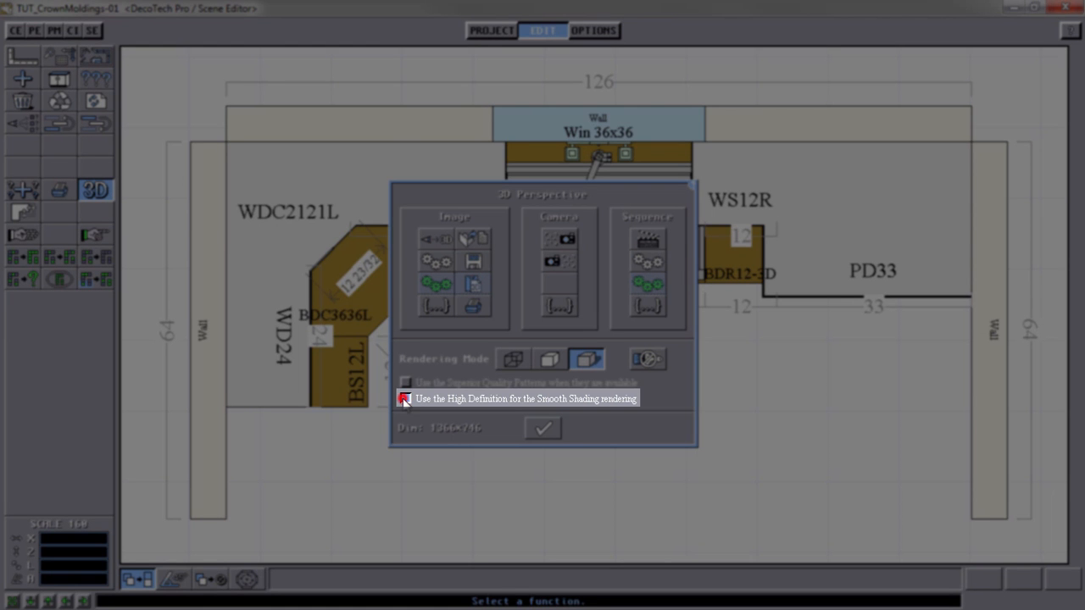
# Step: Enable High Definition for the Smooth Shading rendering and render the 3D perspective again
pyautogui.click(405, 399)
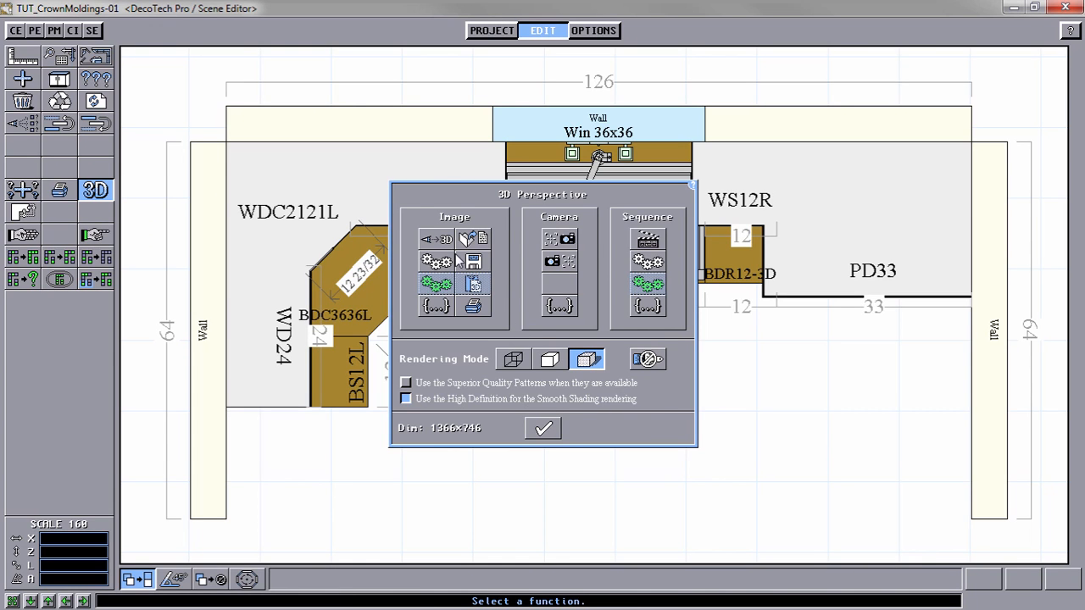
pyautogui.click(436, 262)
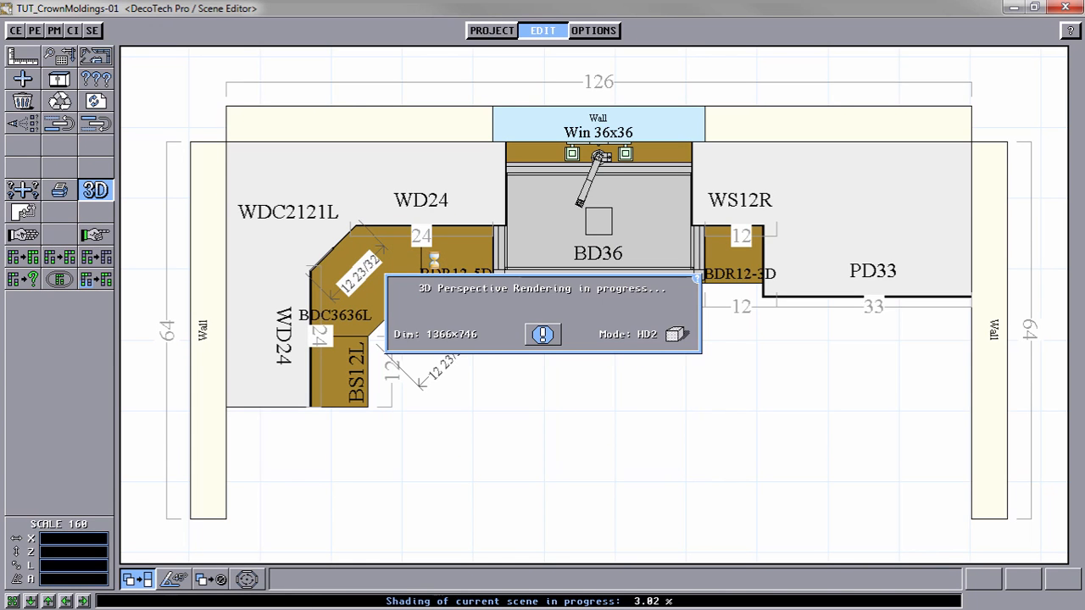